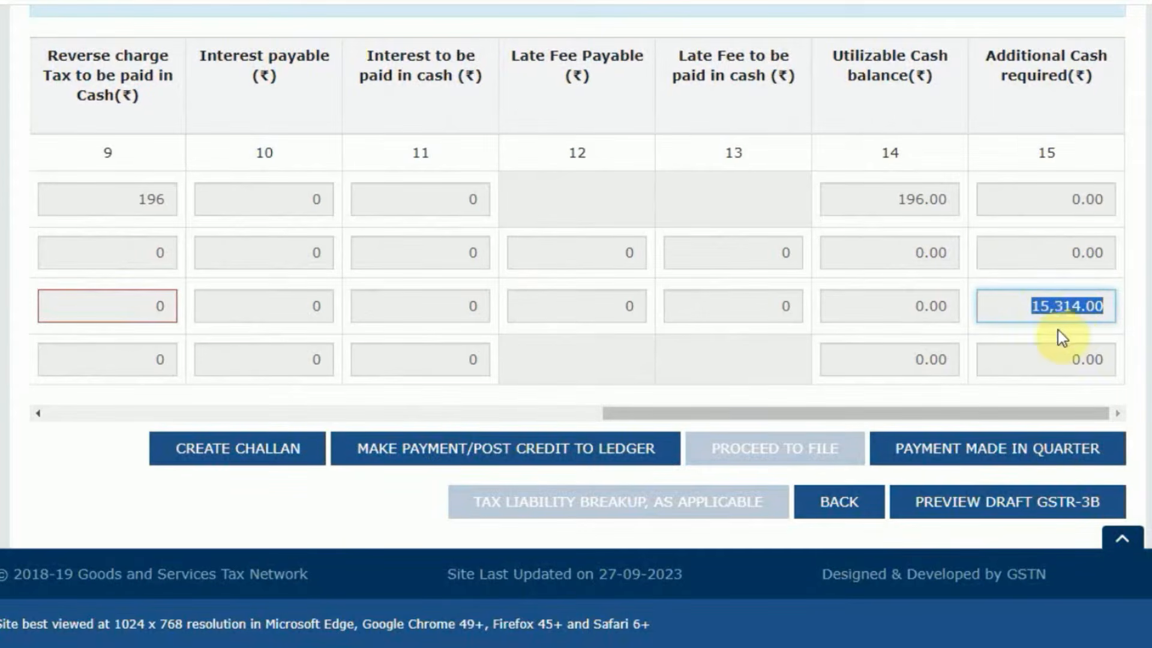
# Examine the cash ledger and credit ledger balances on the payment of tax page, up to the credit total.
pyautogui.moveTo(894, 414); pyautogui.dragTo(442, 418)
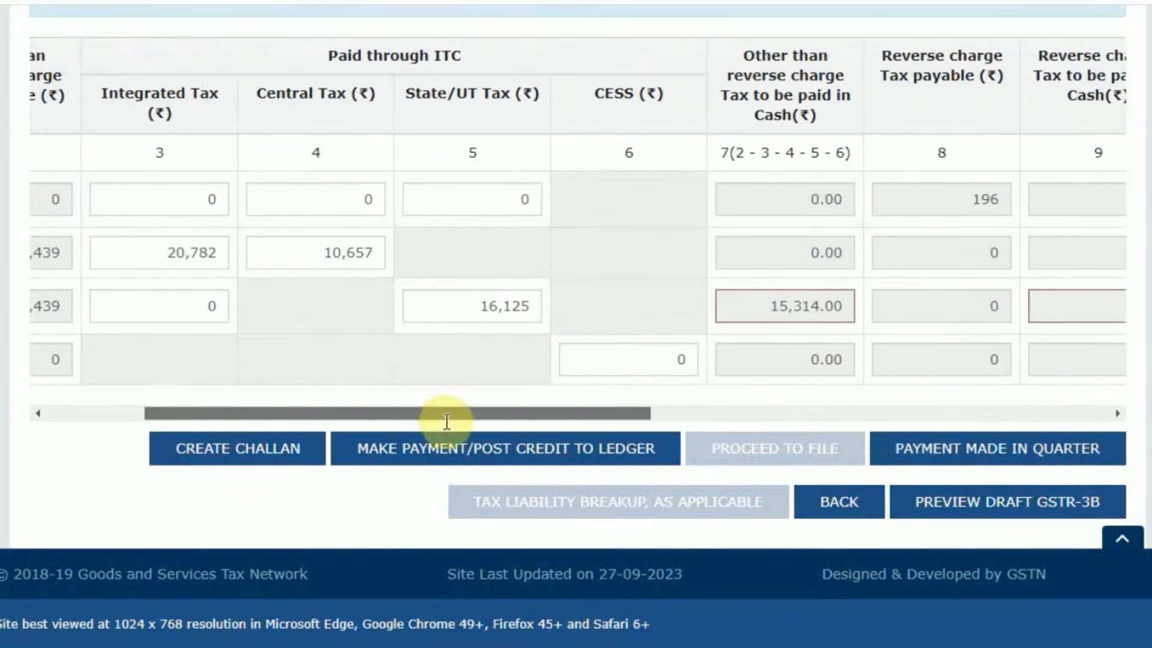
pyautogui.scroll(10, 541, 311)
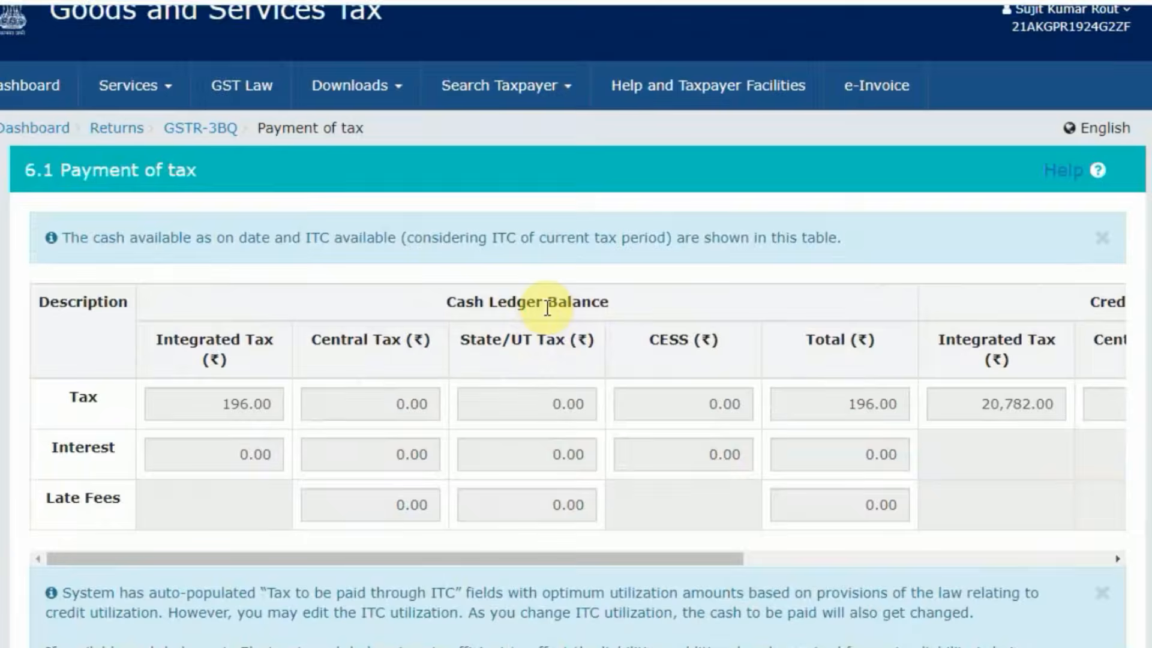
pyautogui.scroll(-6, 546, 306)
pyautogui.scroll(-3, 592, 316)
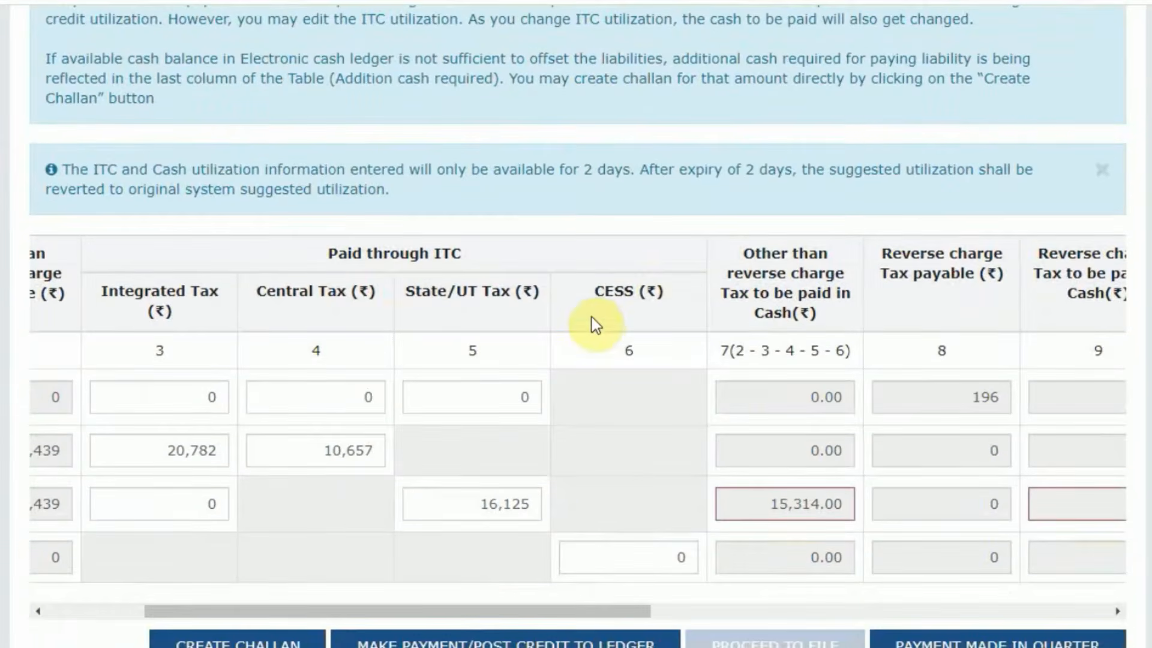
pyautogui.scroll(-3, 595, 318)
pyautogui.scroll(8, 599, 316)
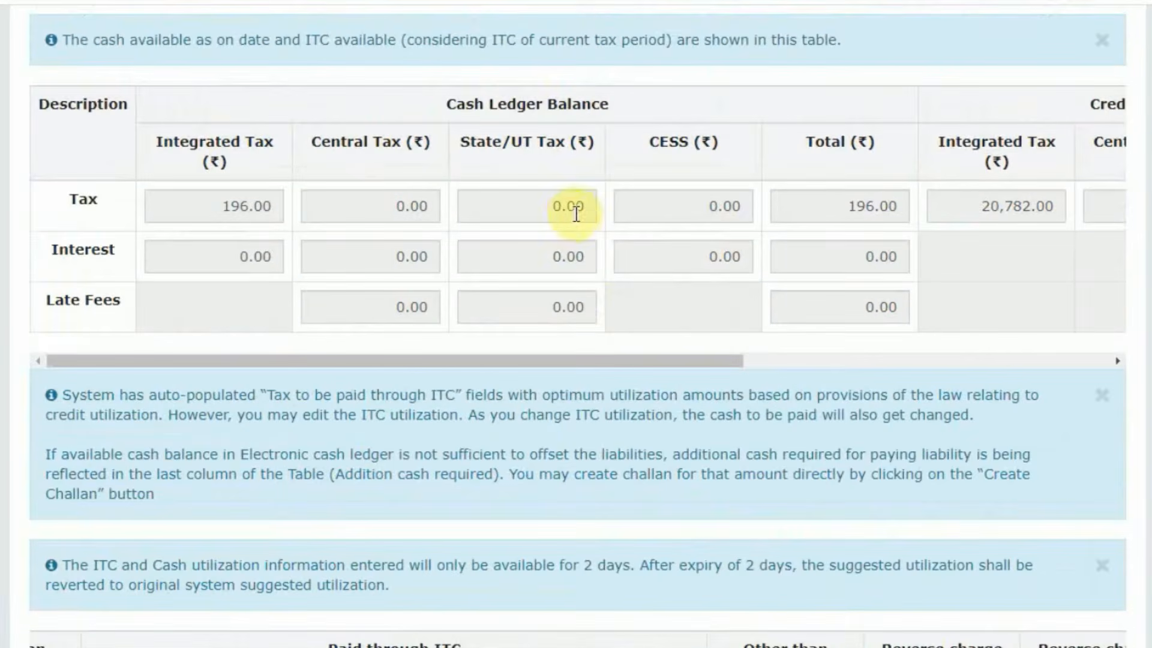
pyautogui.moveTo(656, 361); pyautogui.dragTo(1060, 360)
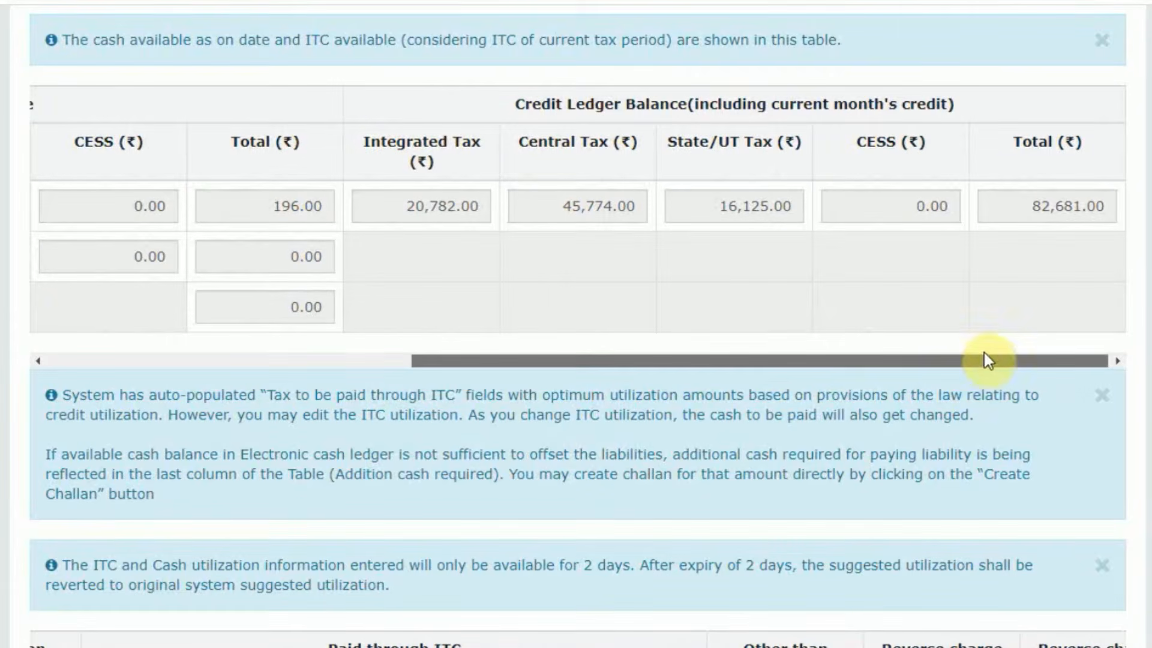
pyautogui.scroll(-10, 946, 372)
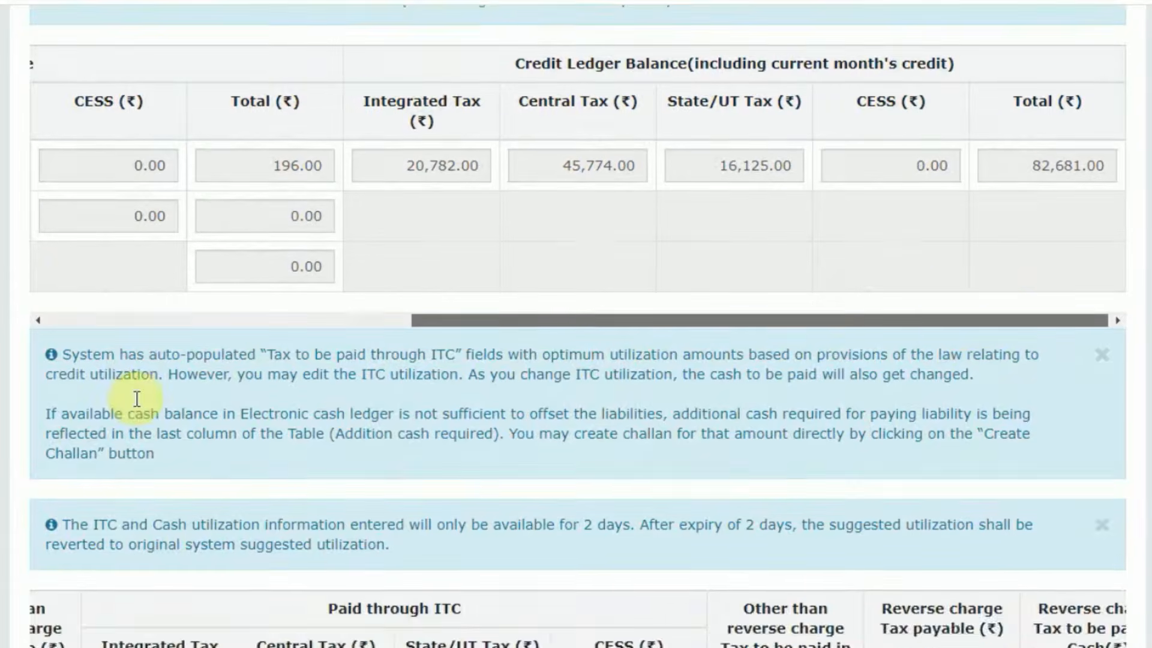
# Examine the tax liability set-off table from the tax payable and ITC columns through to the additional cash required.
pyautogui.moveTo(322, 419); pyautogui.dragTo(95, 390)
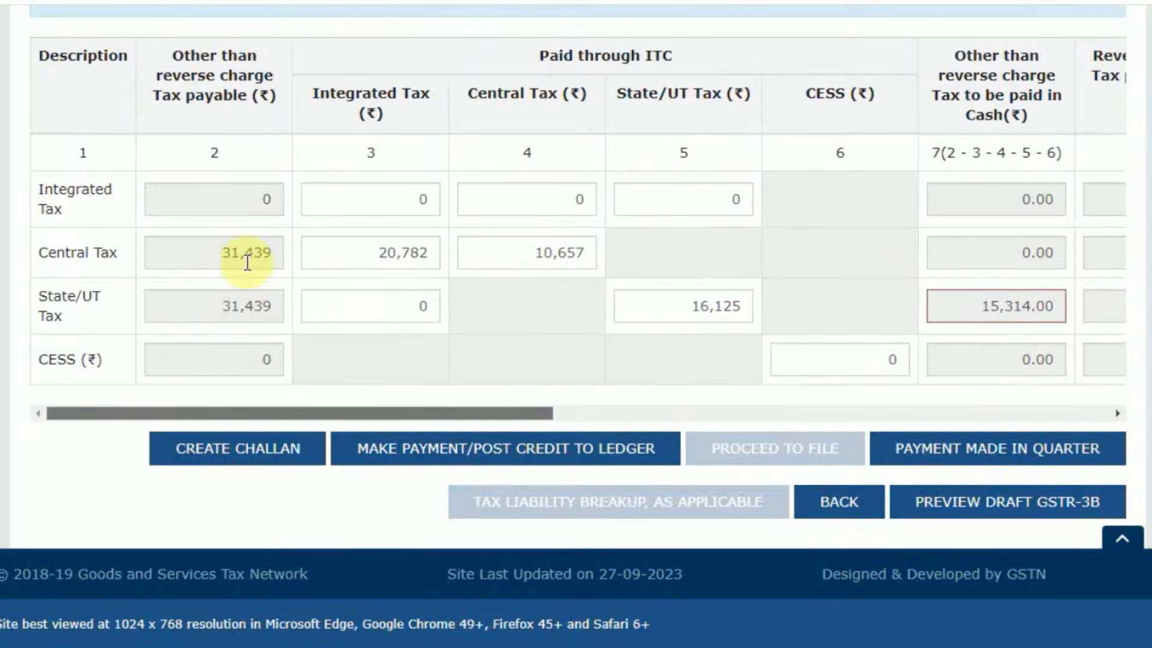
pyautogui.scroll(10, 760, 256)
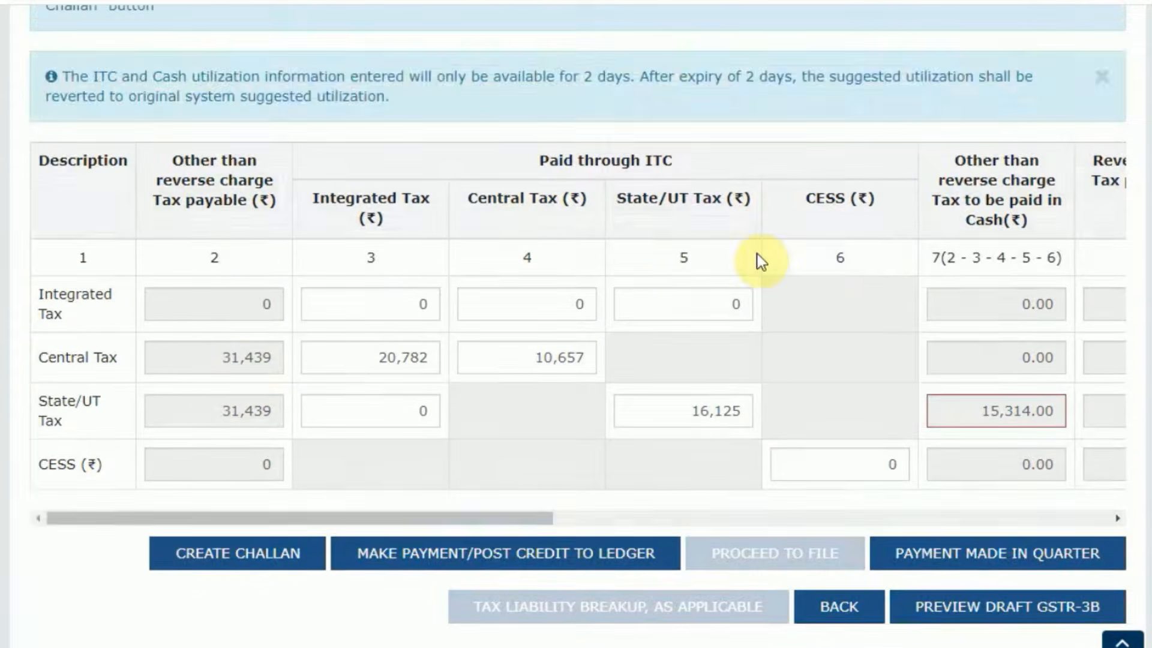
pyautogui.scroll(-1, 766, 262)
pyautogui.moveTo(1024, 368); pyautogui.dragTo(1114, 370)
pyautogui.scroll(-12, 843, 404)
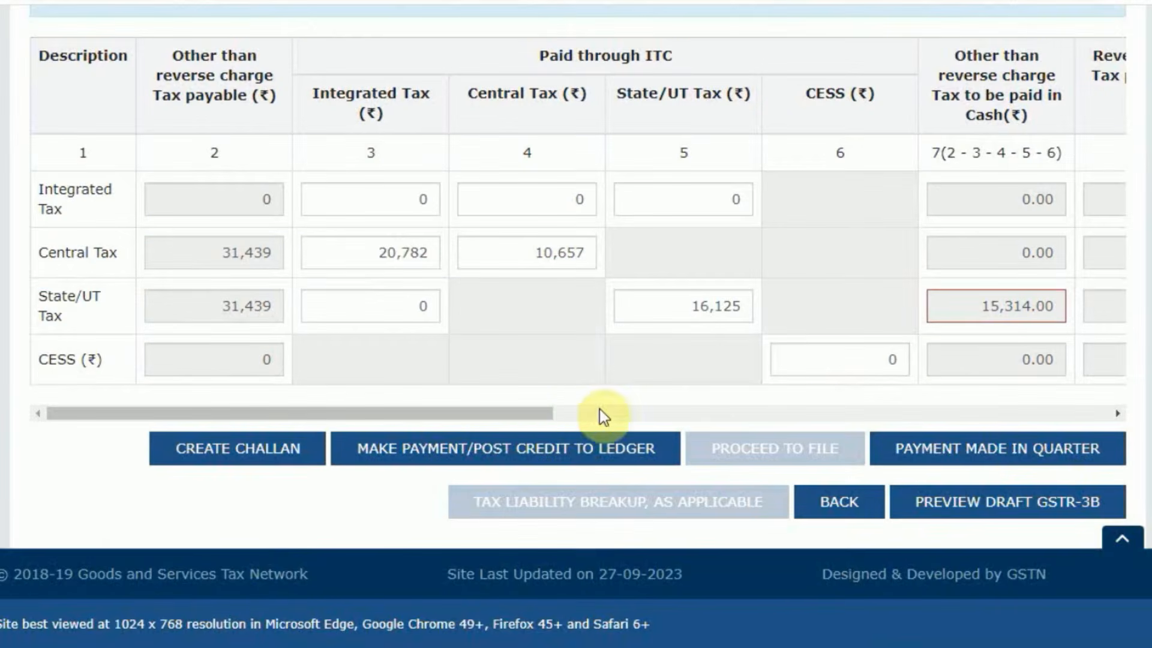
pyautogui.moveTo(549, 415); pyautogui.dragTo(996, 414)
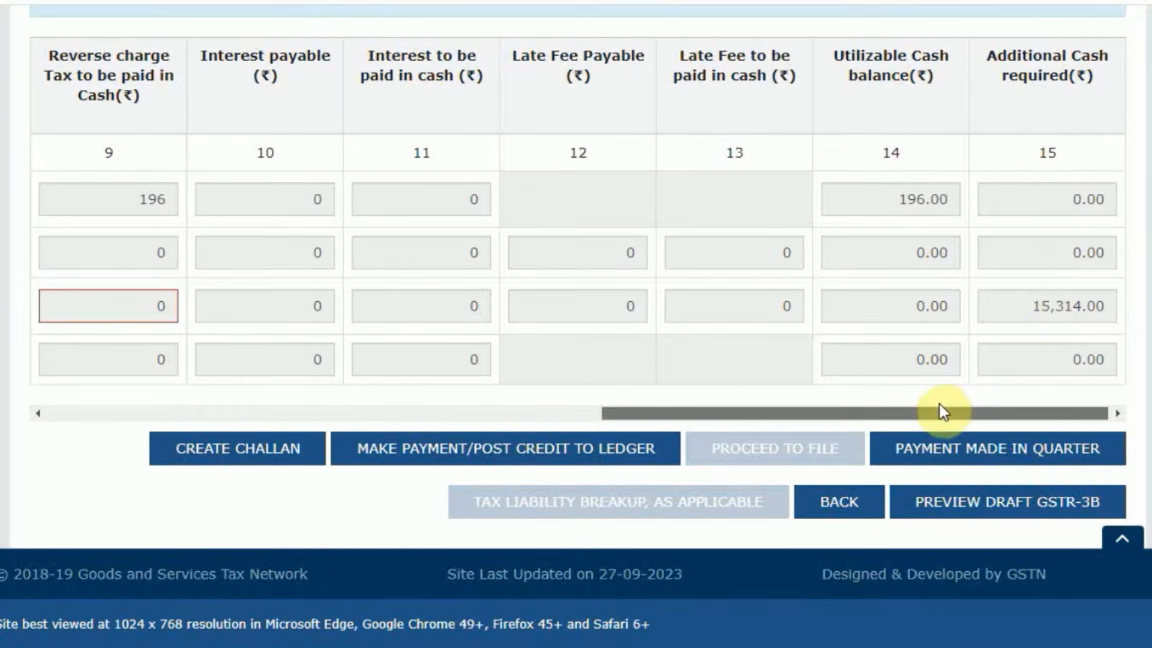
pyautogui.moveTo(936, 414); pyautogui.dragTo(49, 404)
pyautogui.scroll(6, 131, 348)
pyautogui.scroll(8, 131, 348)
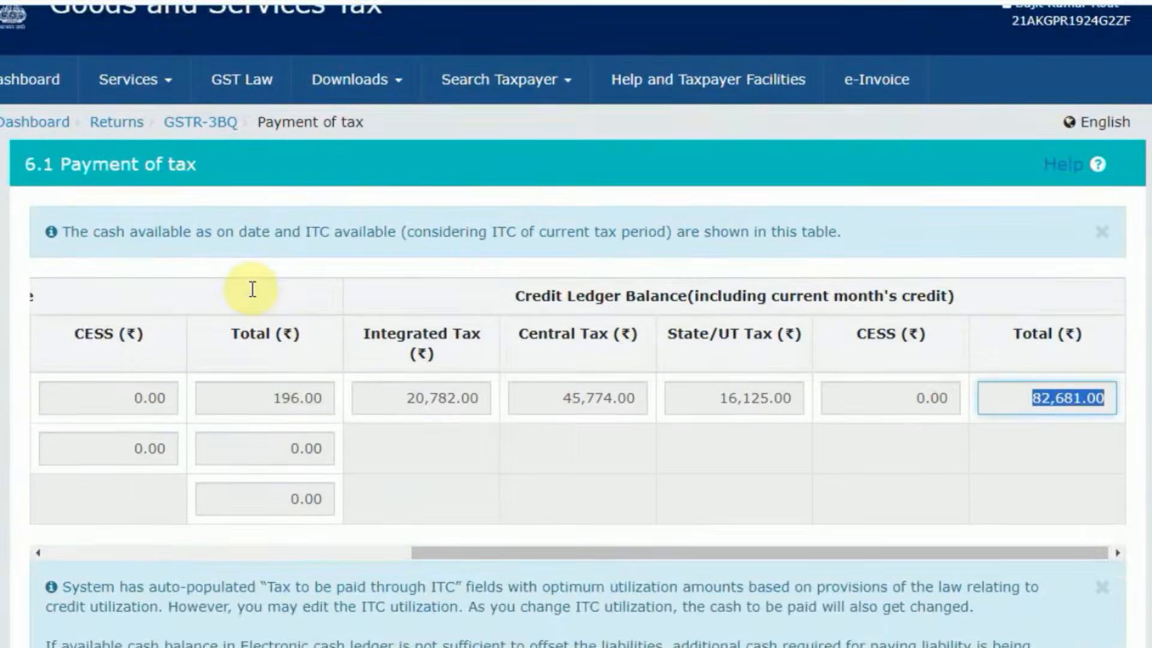
# Open the quarterly GSTR-3B return for financial year 2023-24, Quarter 2 (Jul - Sep).
pyautogui.click(112, 198)
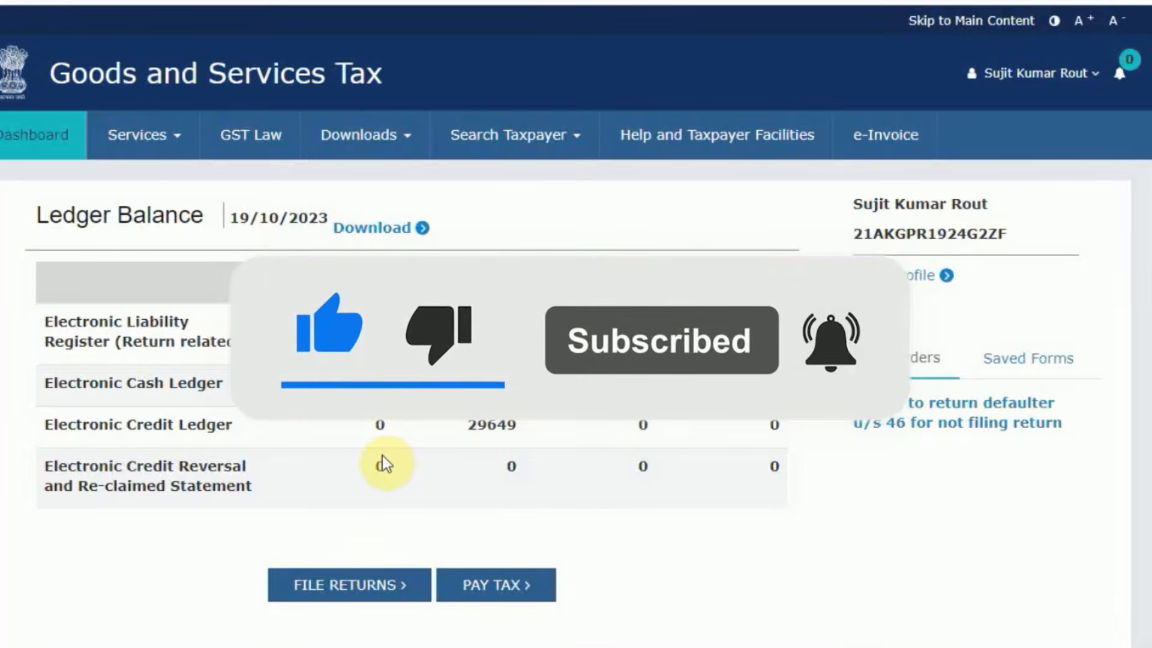
pyautogui.scroll(-3, 381, 455)
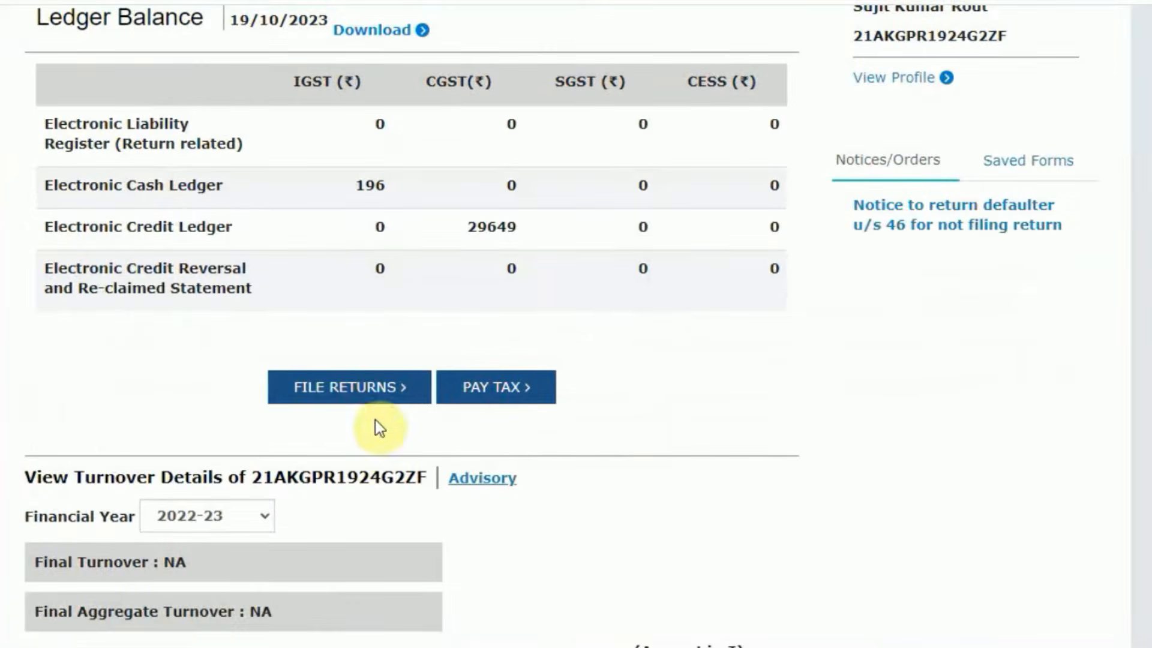
pyautogui.click(343, 399)
pyautogui.scroll(-2, 390, 288)
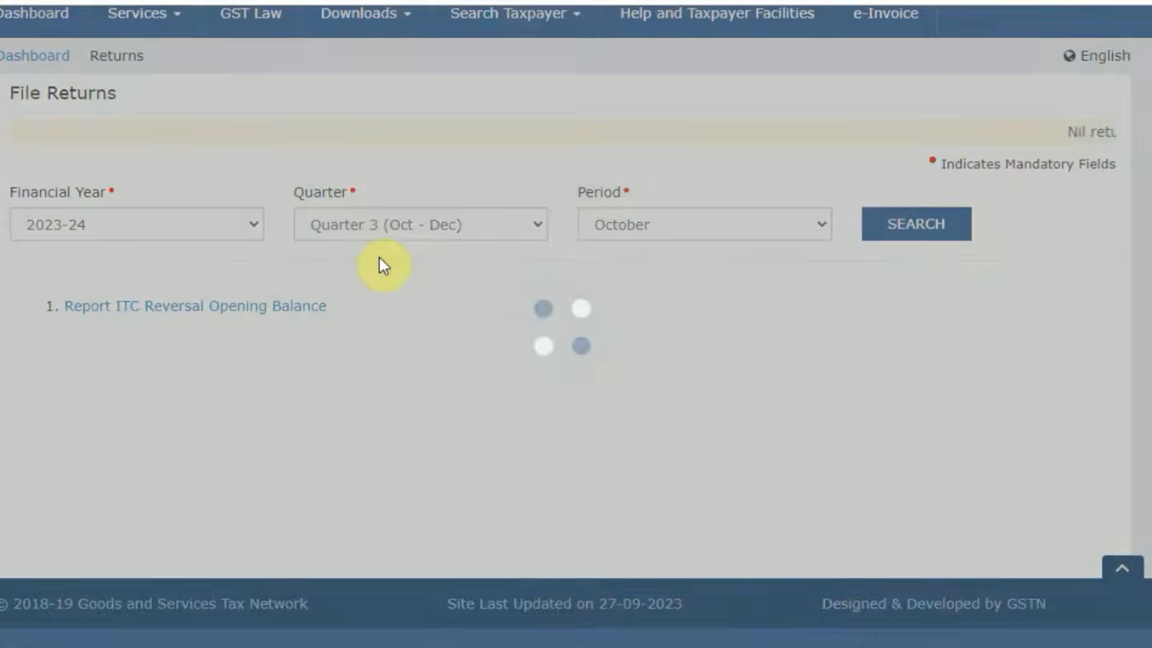
pyautogui.click(512, 231)
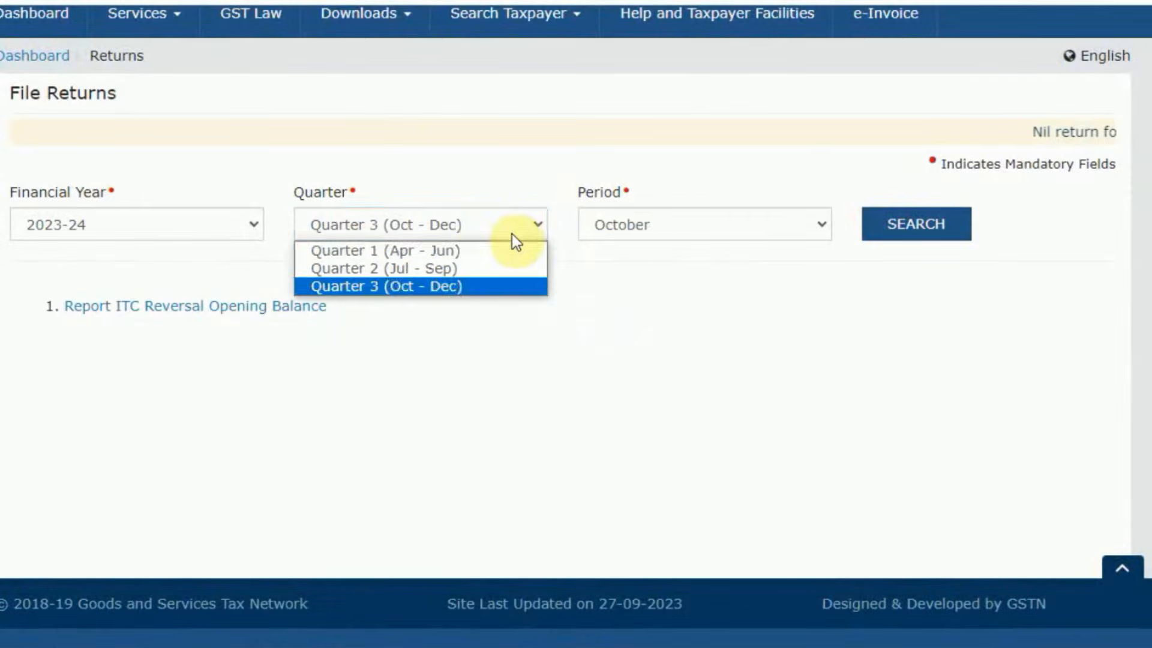
pyautogui.click(467, 265)
pyautogui.click(888, 223)
pyautogui.scroll(-8, 626, 354)
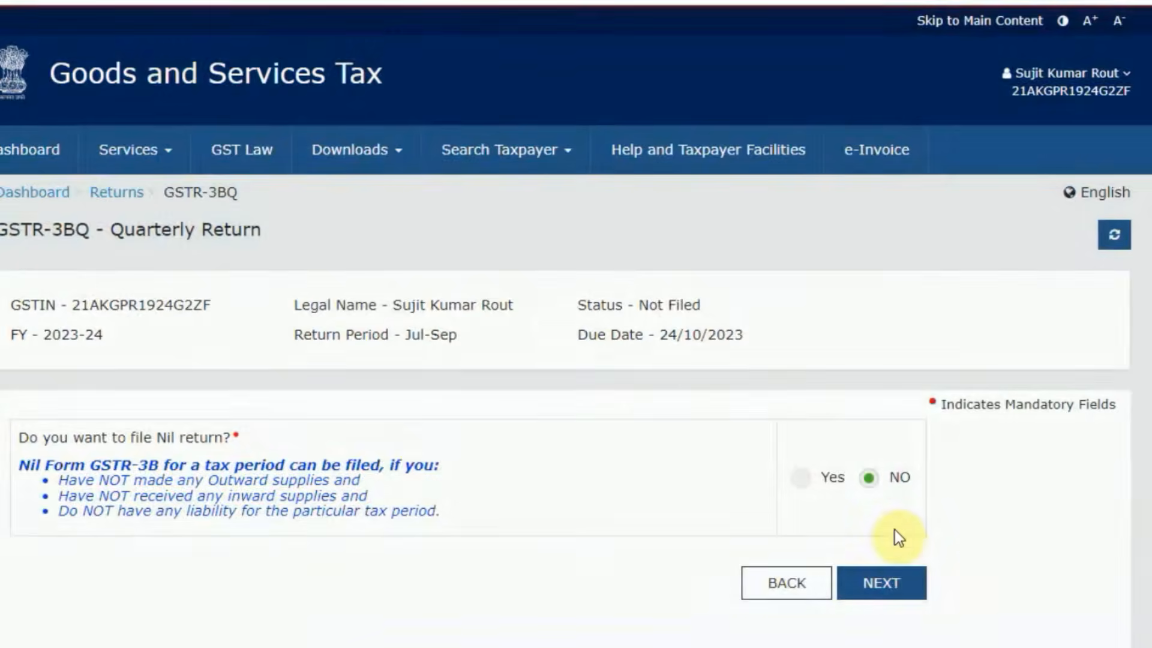
# Continue with the return as non-nil and proceed from its summary to the payment of tax page.
pyautogui.click(879, 577)
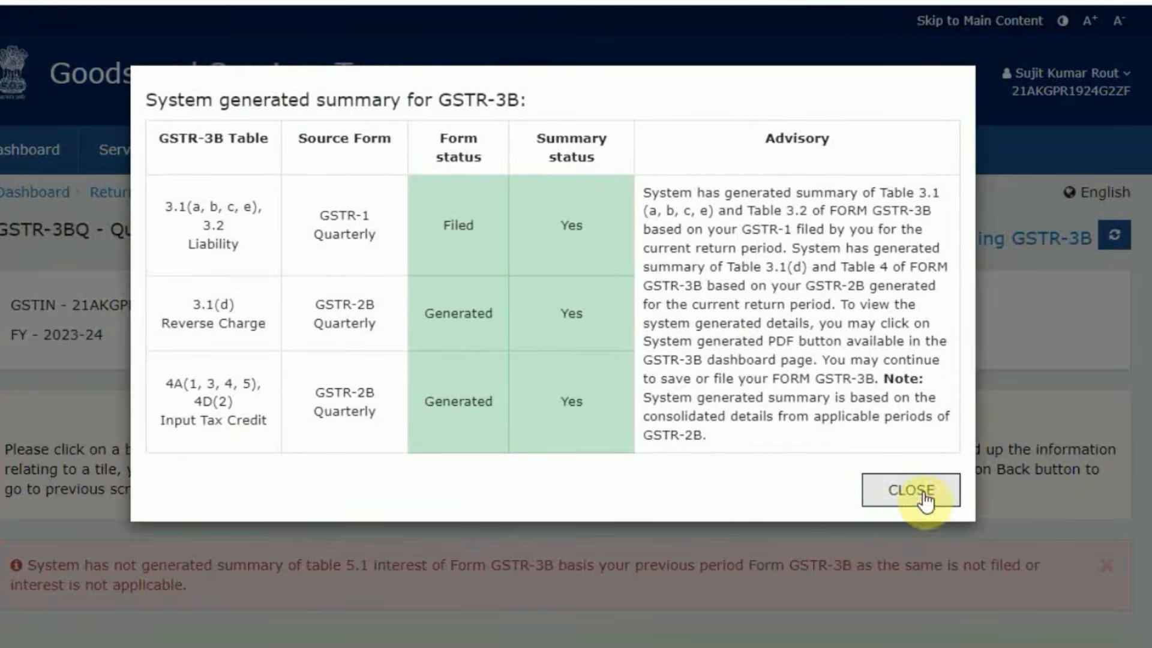
pyautogui.click(927, 492)
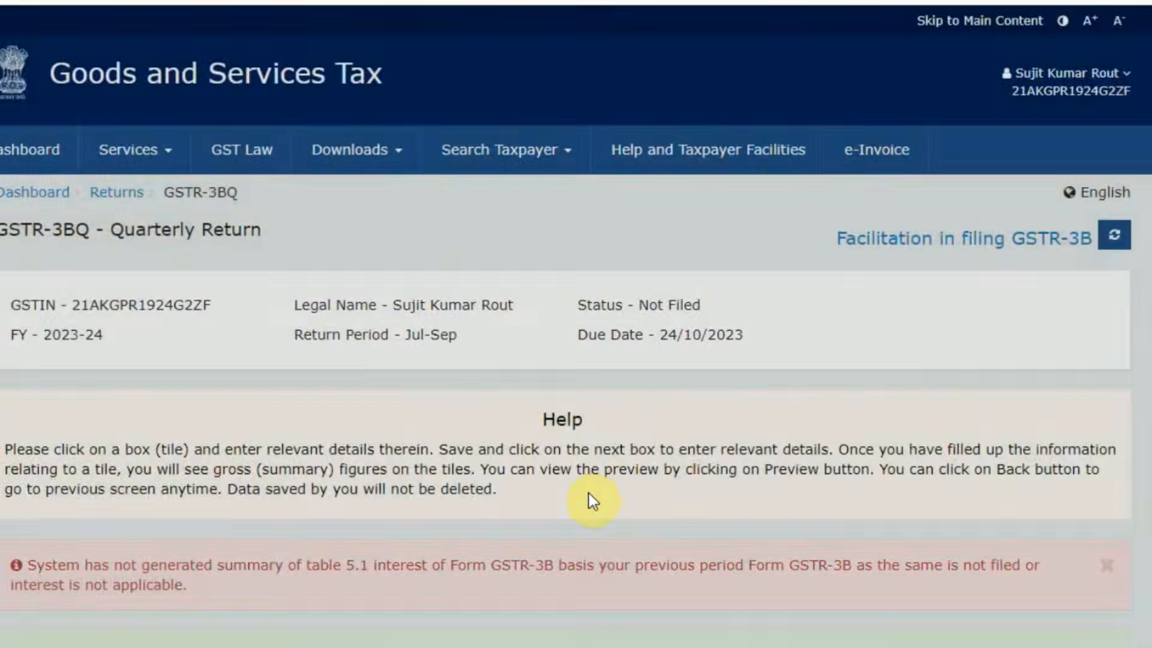
pyautogui.scroll(-5, 603, 493)
pyautogui.scroll(-8, 603, 493)
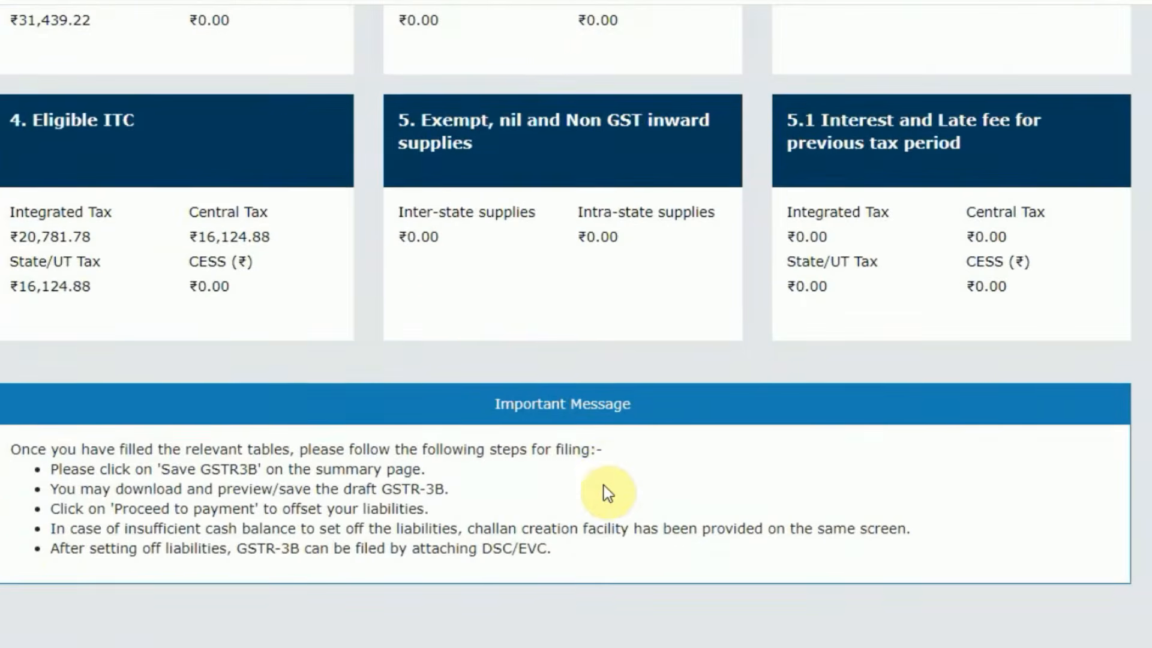
pyautogui.scroll(-3, 604, 493)
pyautogui.click(603, 487)
pyautogui.scroll(-8, 856, 462)
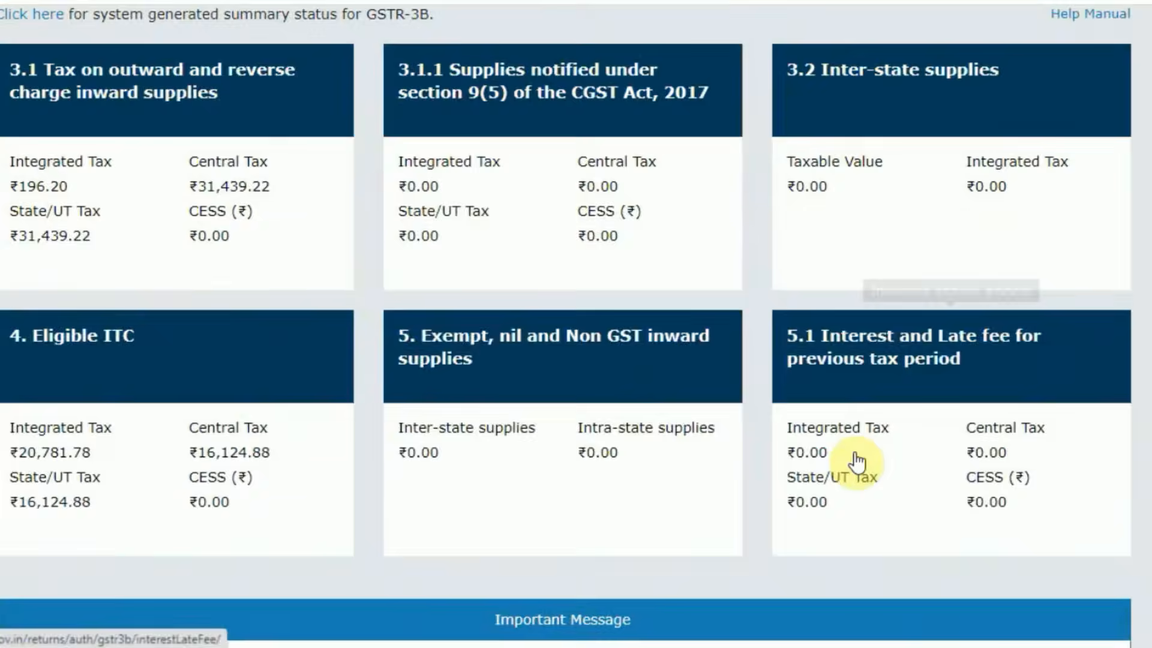
pyautogui.click(1116, 509)
# Examine the credit ledger balance including the current month's credit, covering each tax head and the total.
pyautogui.scroll(-6, 696, 447)
pyautogui.scroll(-6, 702, 450)
pyautogui.scroll(9, 702, 444)
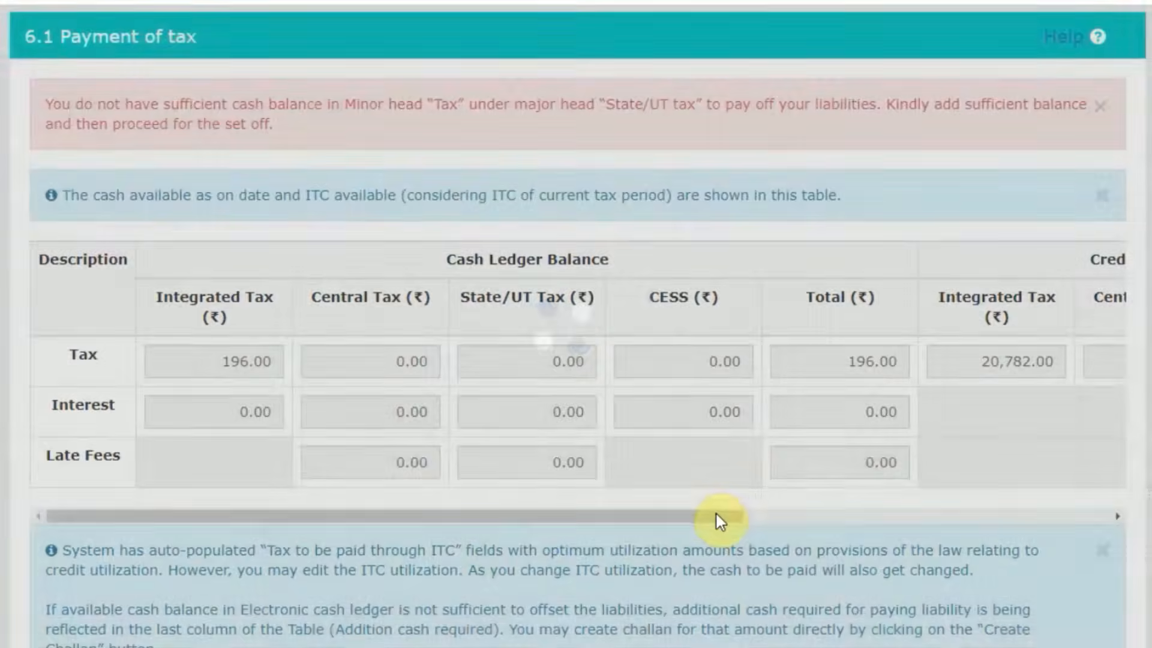
pyautogui.moveTo(719, 512); pyautogui.dragTo(1113, 452)
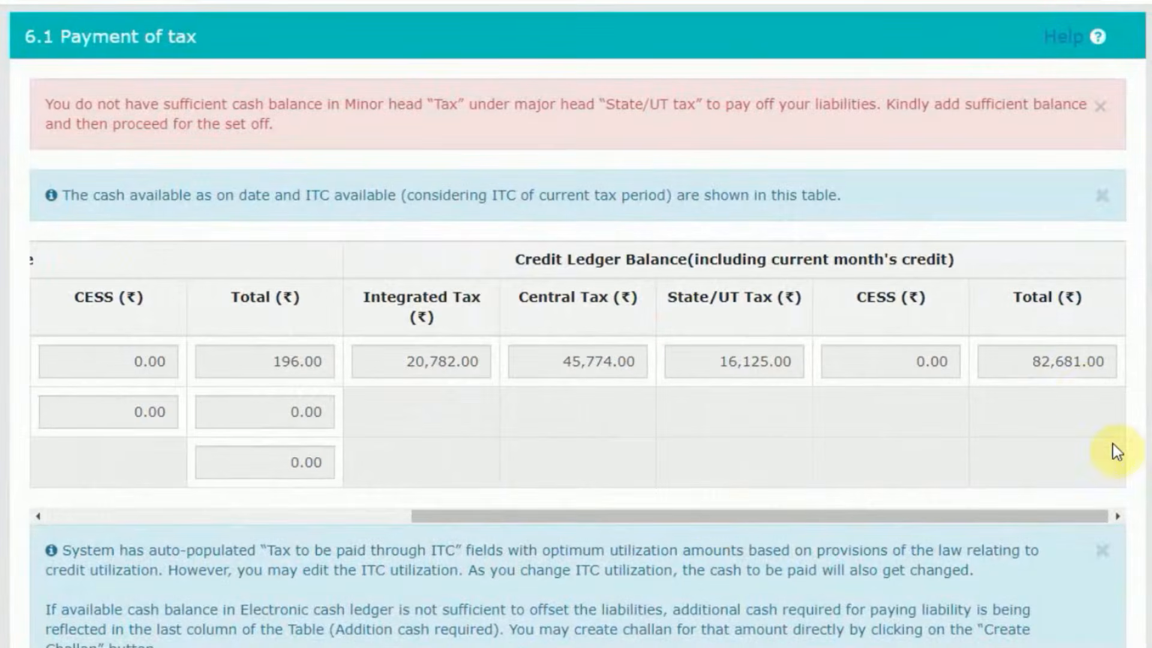
pyautogui.doubleClick(1033, 365)
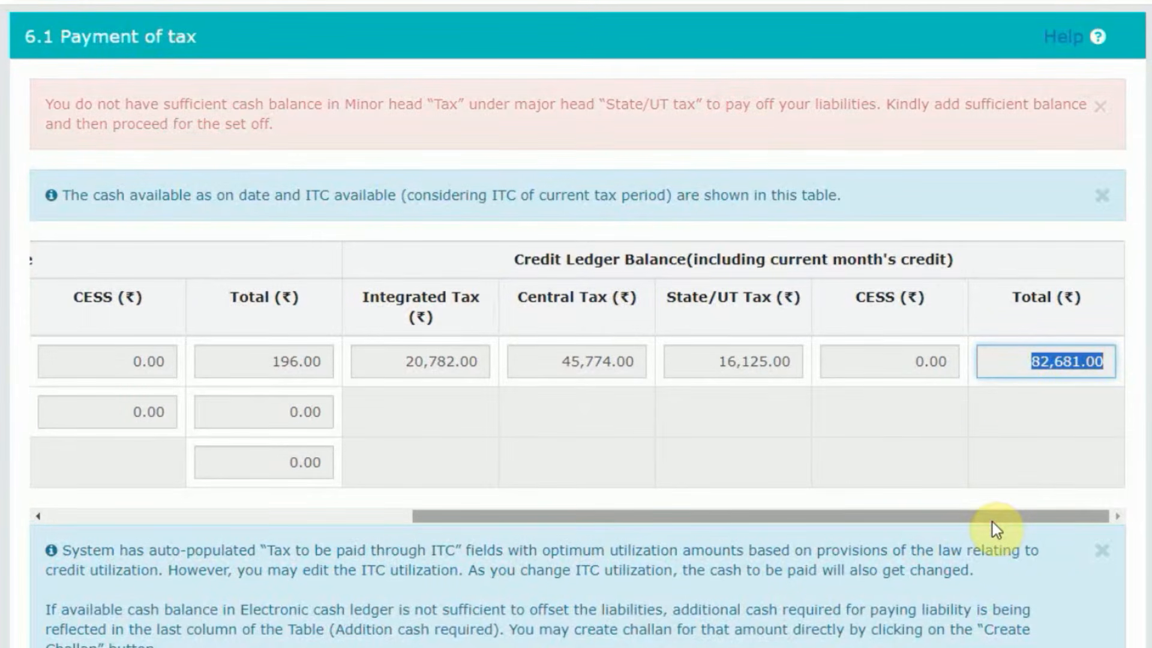
pyautogui.moveTo(992, 522); pyautogui.dragTo(988, 521)
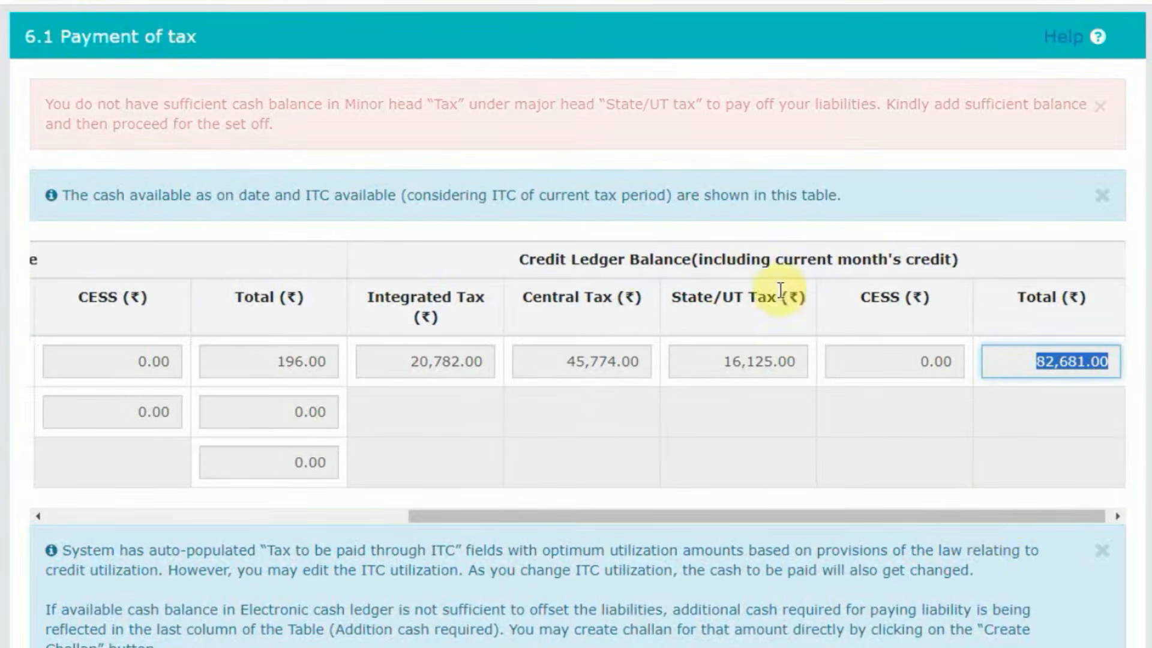
pyautogui.moveTo(519, 259); pyautogui.dragTo(913, 259)
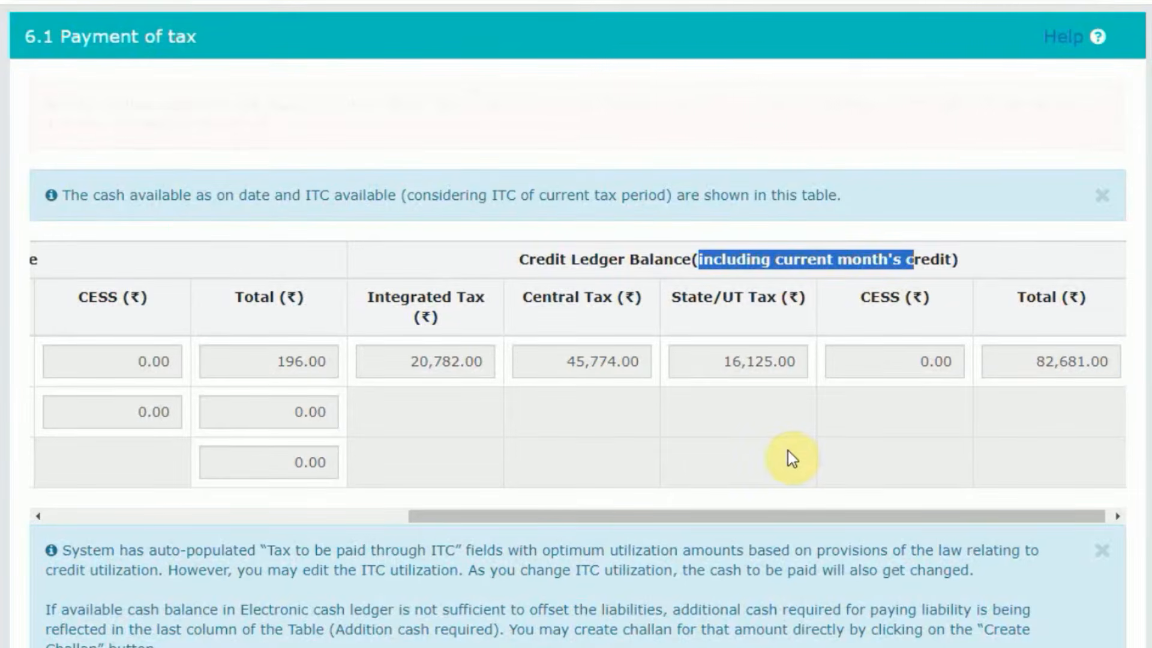
pyautogui.moveTo(992, 517); pyautogui.dragTo(999, 517)
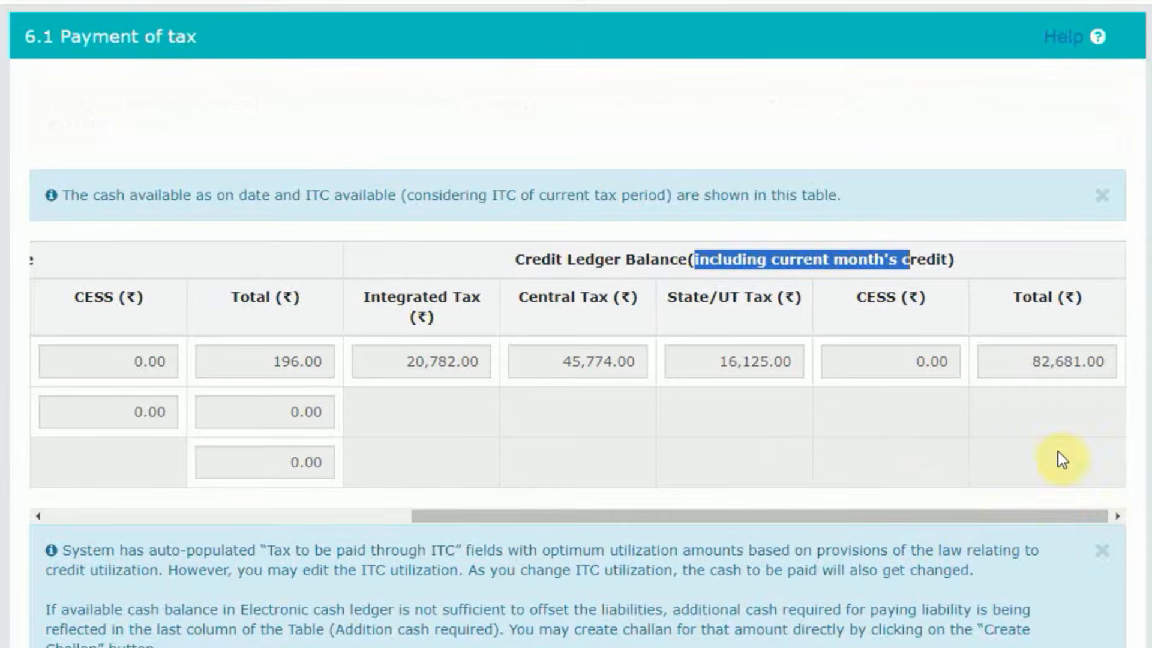
pyautogui.click(1044, 408)
# Compare the State/UT tax payable with the additional cash required for it in the set-off table.
pyautogui.scroll(-10, 848, 517)
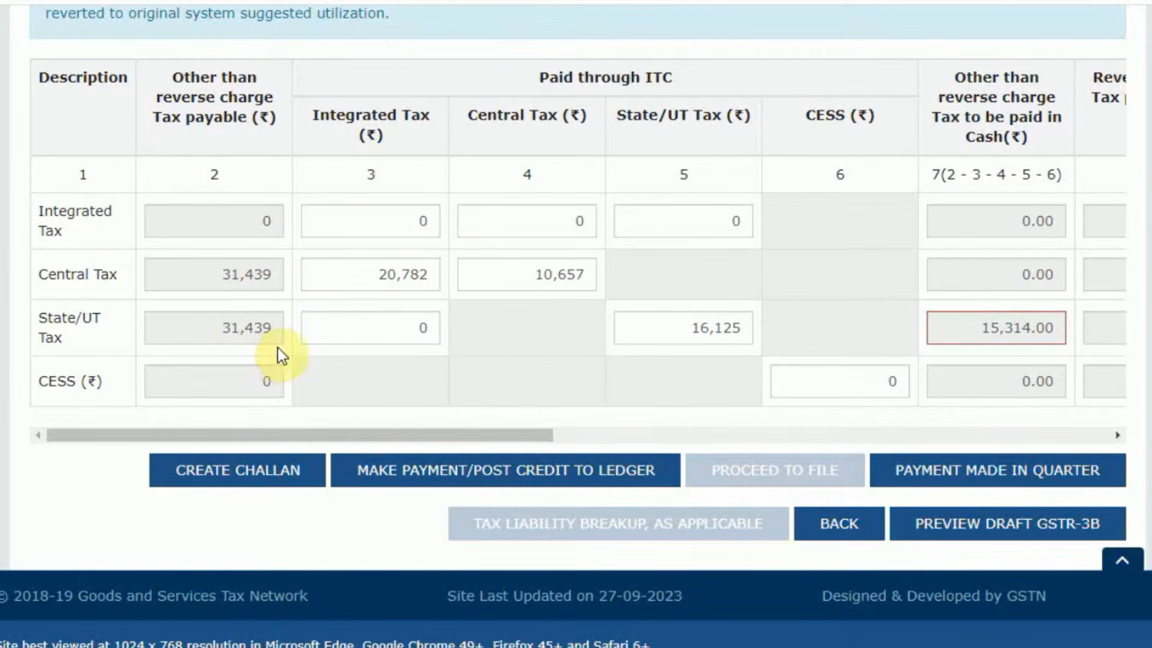
pyautogui.moveTo(525, 443); pyautogui.dragTo(1080, 437)
pyautogui.moveTo(1034, 327); pyautogui.dragTo(1123, 329)
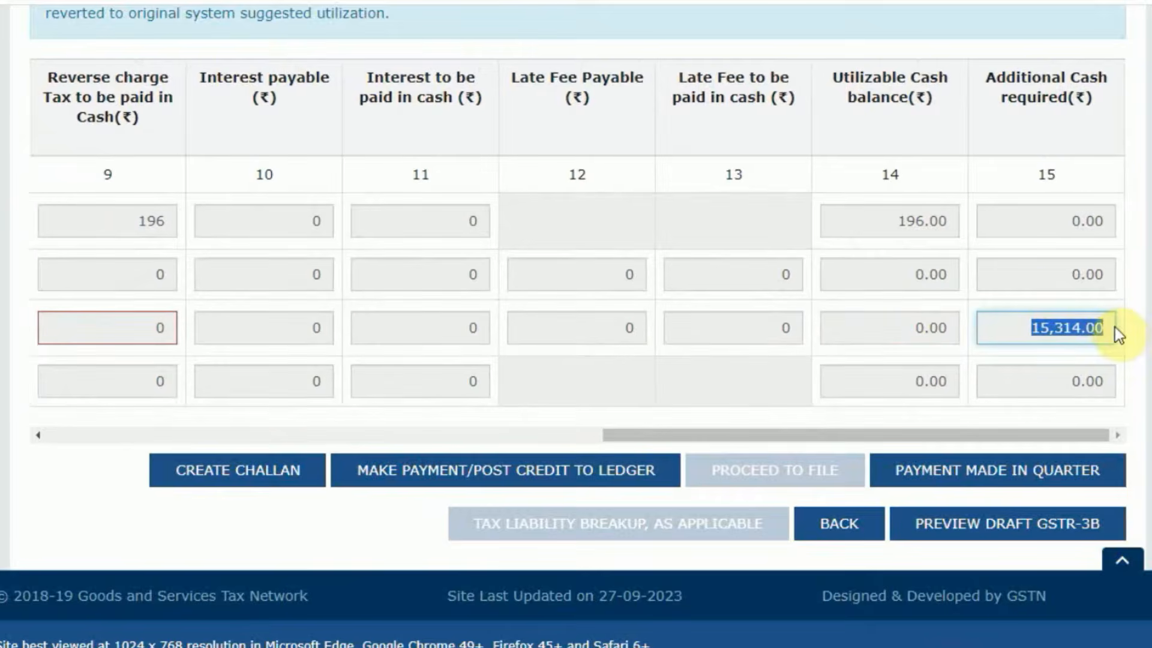
# Create a challan for the additional State/UT tax cash to view its amount and payment modes, and return to the payment of tax page.
pyautogui.moveTo(797, 444); pyautogui.dragTo(367, 445)
pyautogui.click(303, 474)
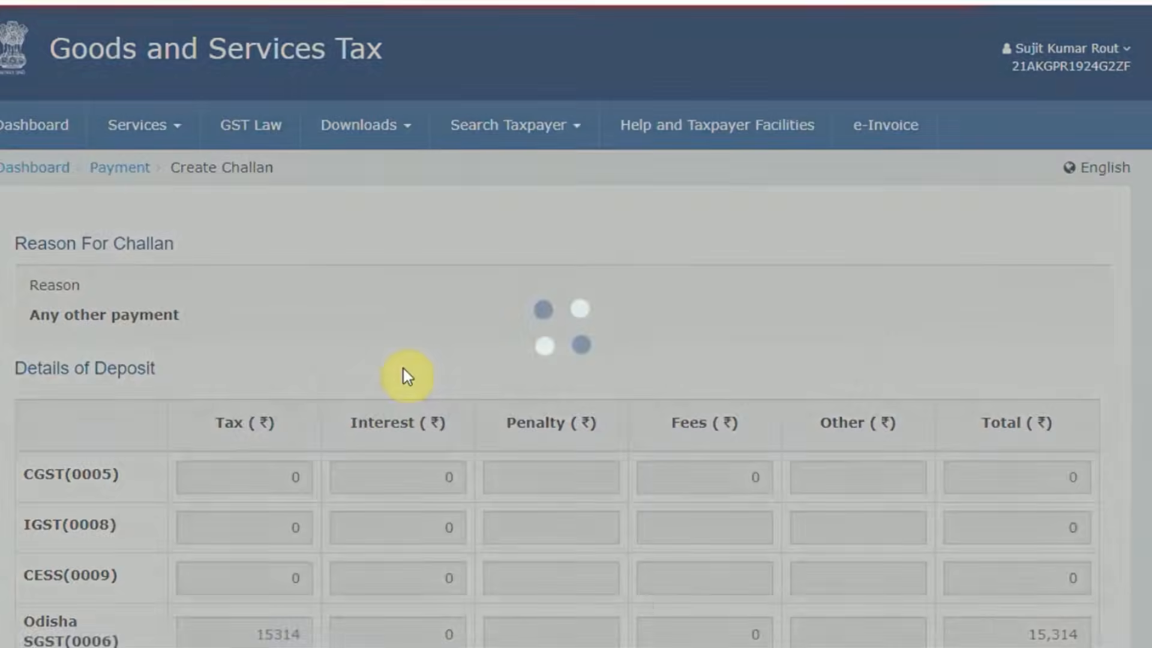
pyautogui.scroll(-5, 479, 336)
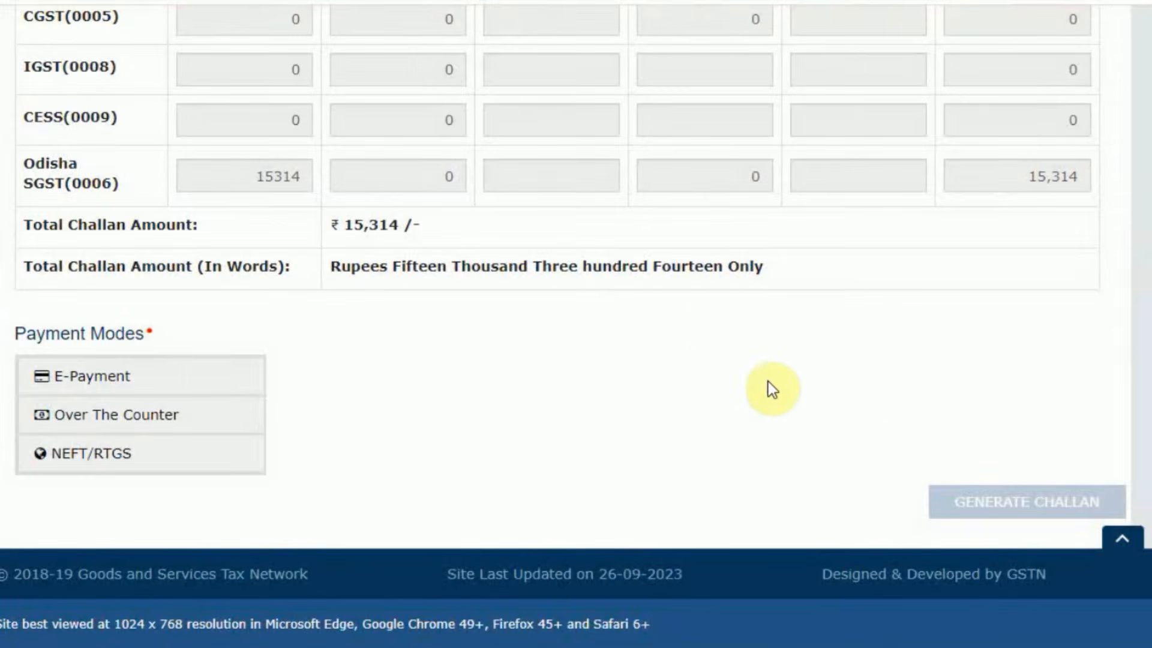
pyautogui.scroll(6, 236, 334)
pyautogui.hotkey('alt', 'Left')
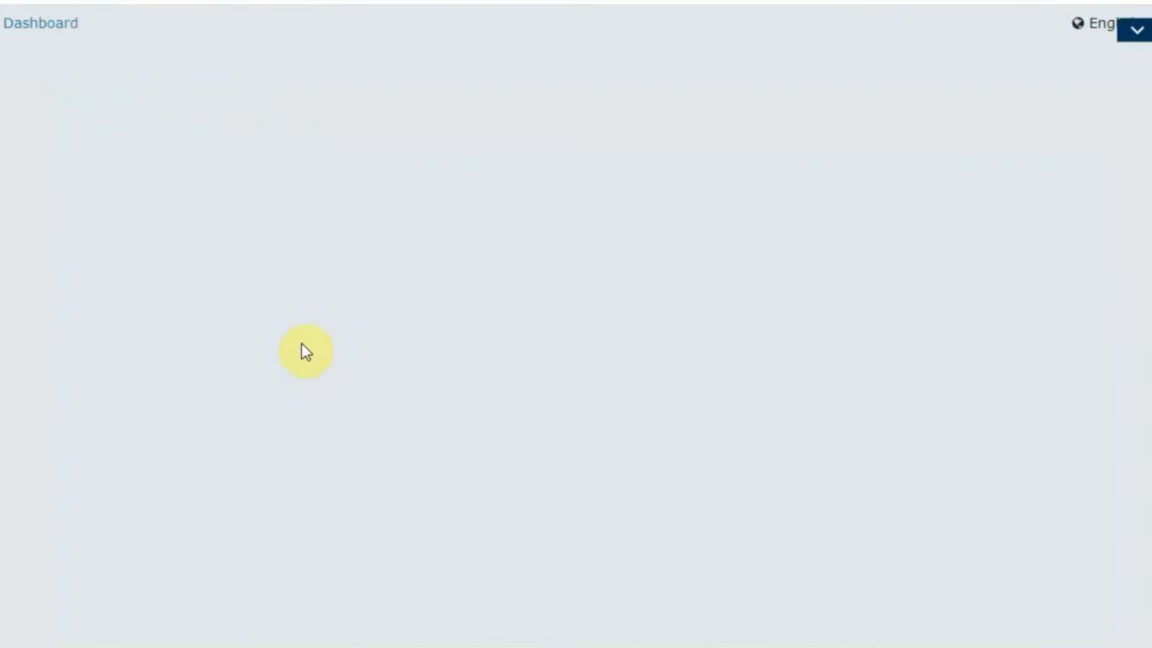
# Examine the Central Tax row of the set-off table, comparing the tax payable with the integrated and central tax credit used.
pyautogui.scroll(-7, 301, 344)
pyautogui.scroll(-8, 363, 334)
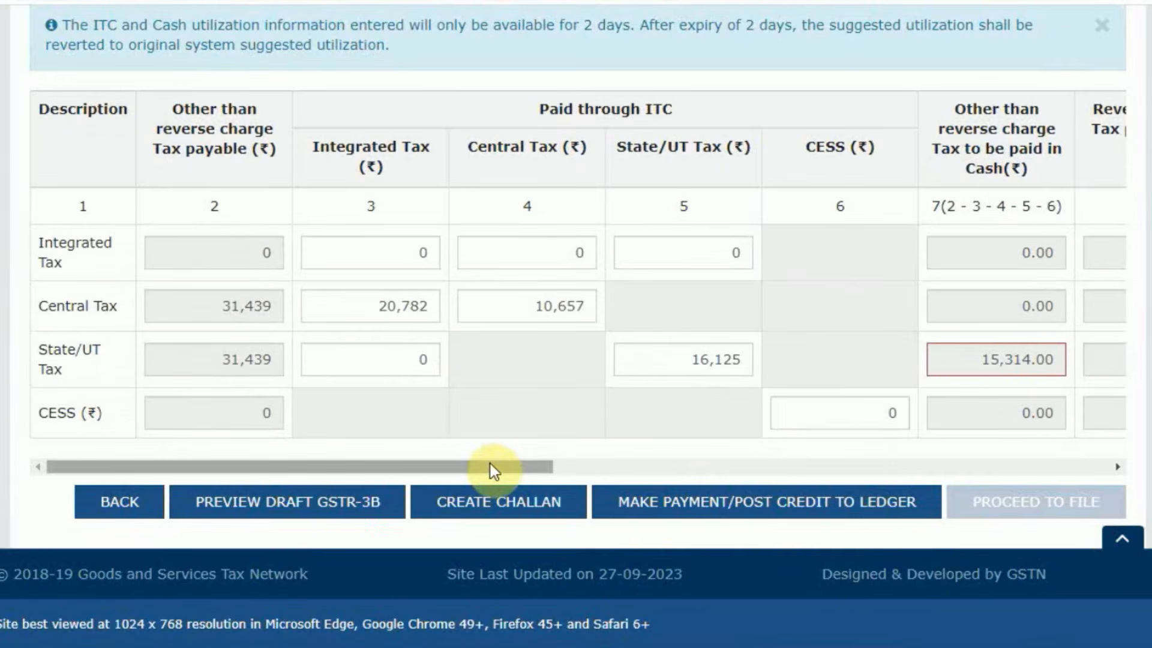
pyautogui.moveTo(490, 468); pyautogui.dragTo(1134, 470)
pyautogui.moveTo(1041, 470); pyautogui.dragTo(283, 461)
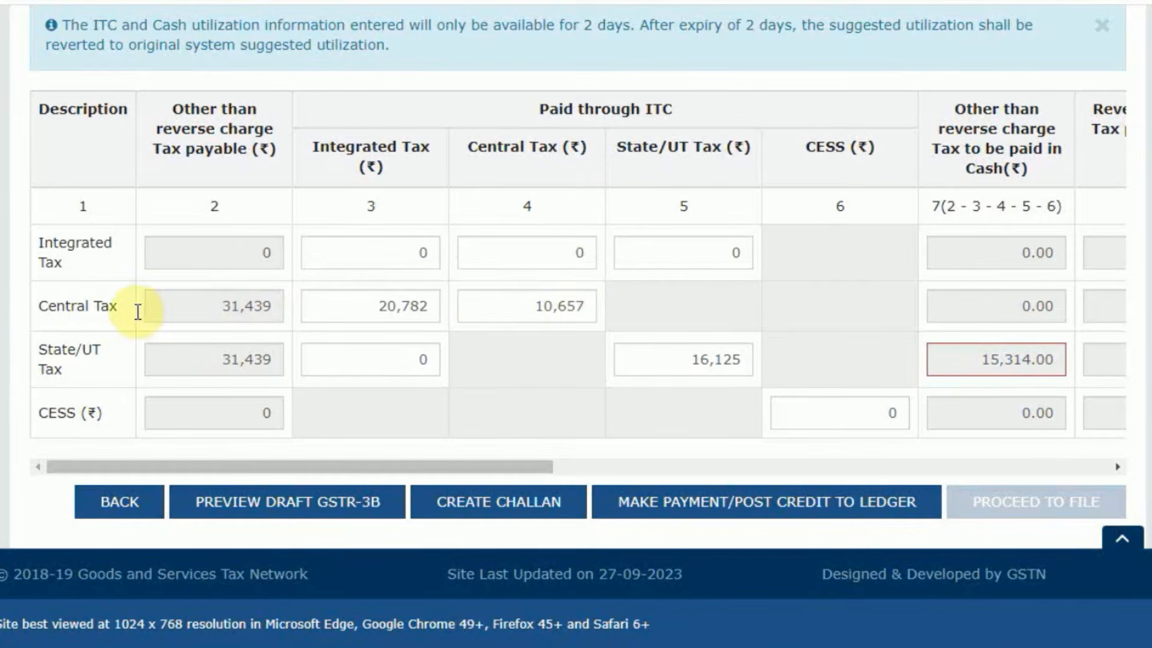
pyautogui.doubleClick(196, 300)
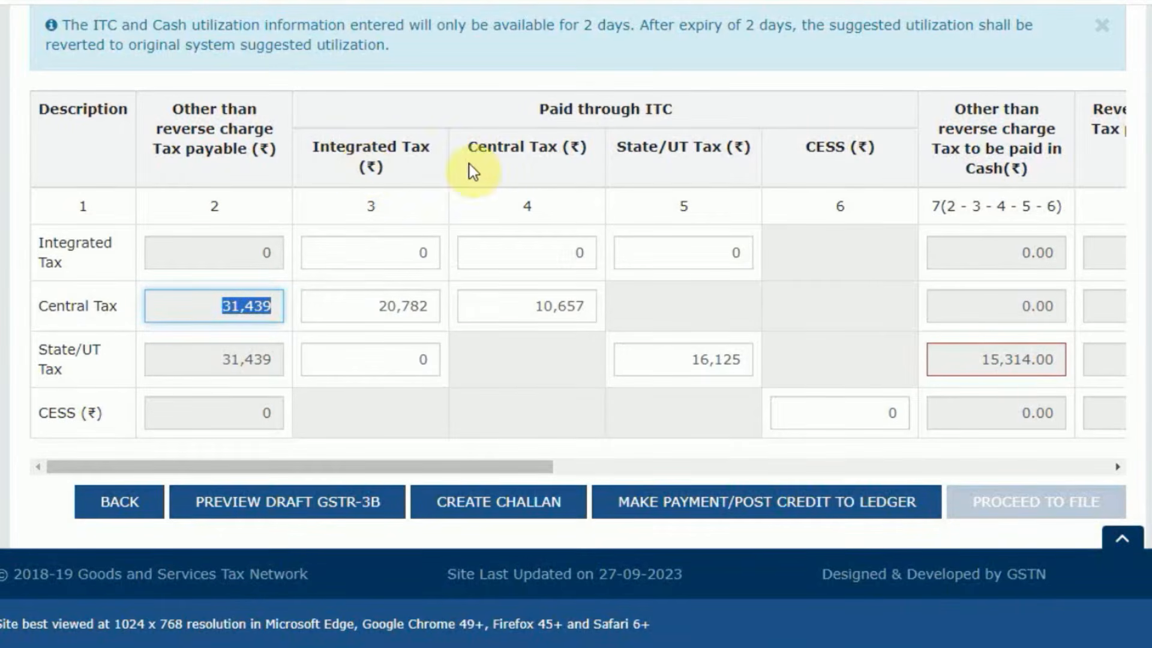
pyautogui.click(551, 326)
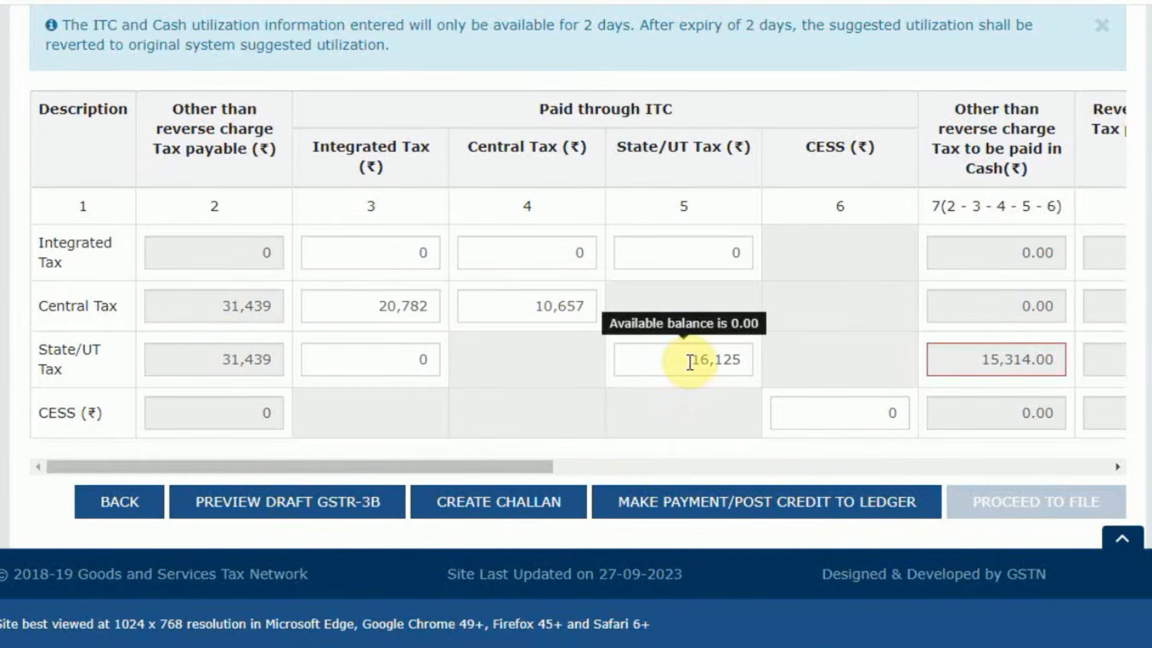
# Examine the State/UT tax cash shortfall in the set-off table against the integrated, central and State/UT balances in the credit ledger.
pyautogui.moveTo(506, 466); pyautogui.dragTo(1089, 399)
pyautogui.moveTo(1024, 360); pyautogui.dragTo(1123, 360)
pyautogui.moveTo(985, 463); pyautogui.dragTo(295, 496)
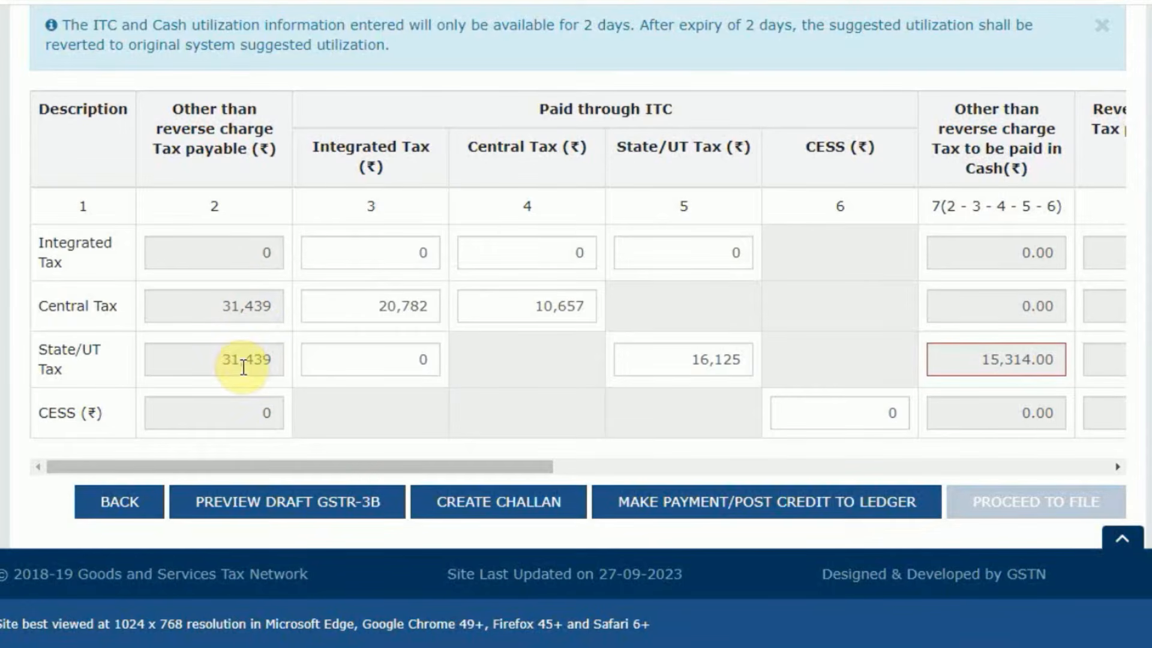
pyautogui.scroll(10, 764, 329)
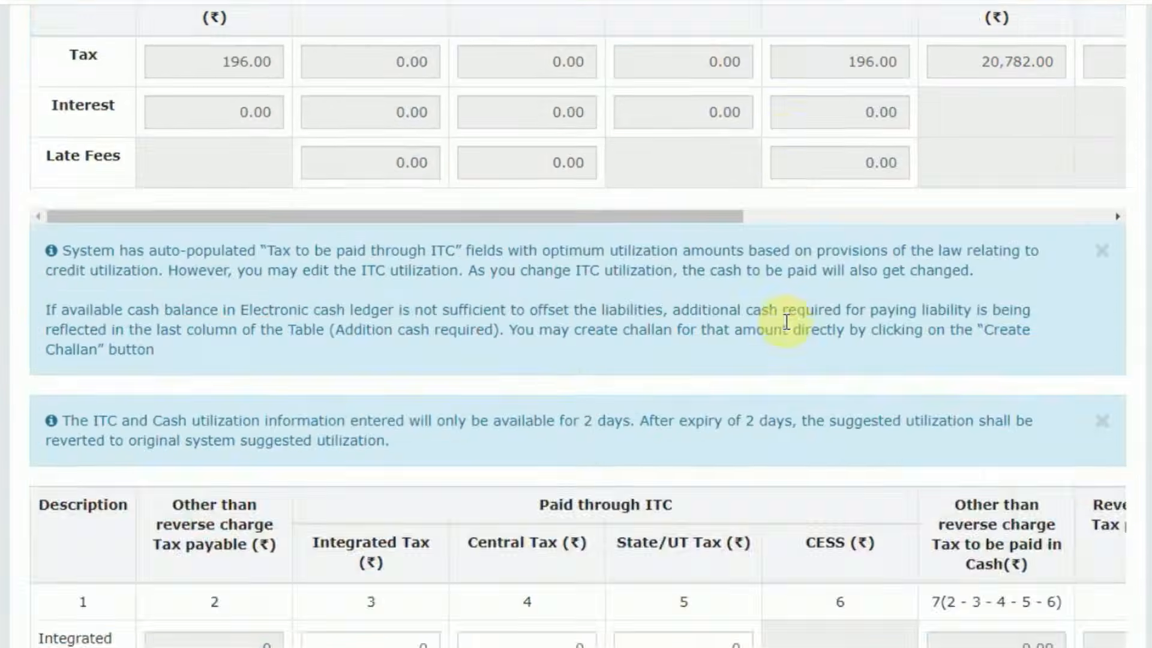
pyautogui.moveTo(1054, 520); pyautogui.dragTo(1064, 517)
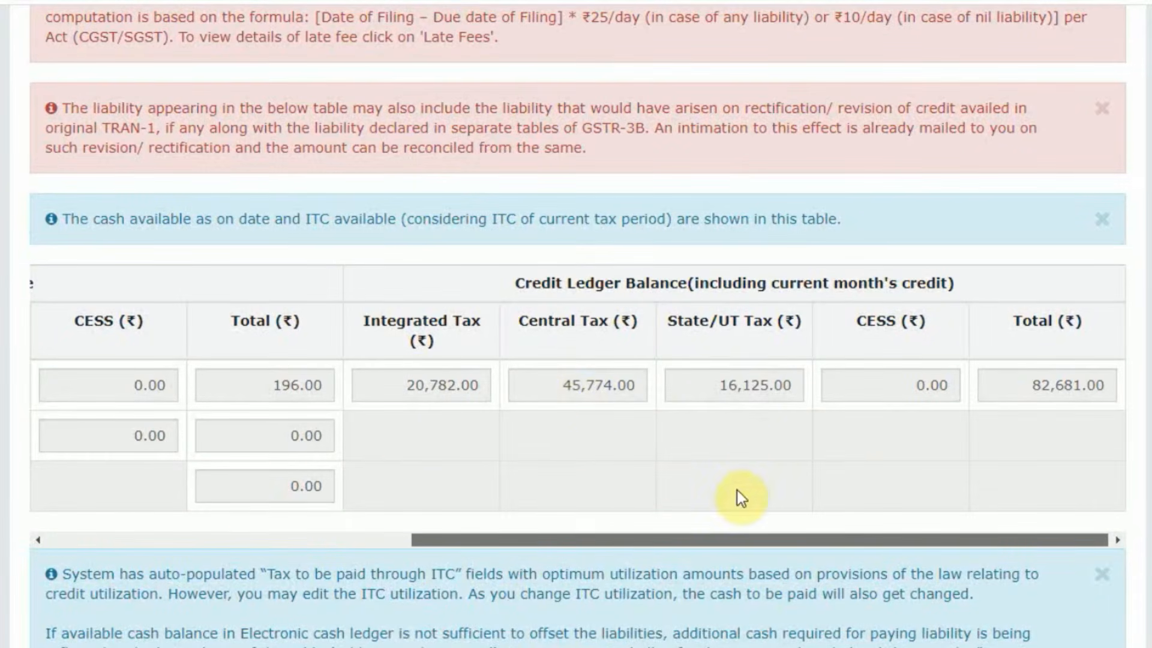
pyautogui.scroll(-10, 566, 501)
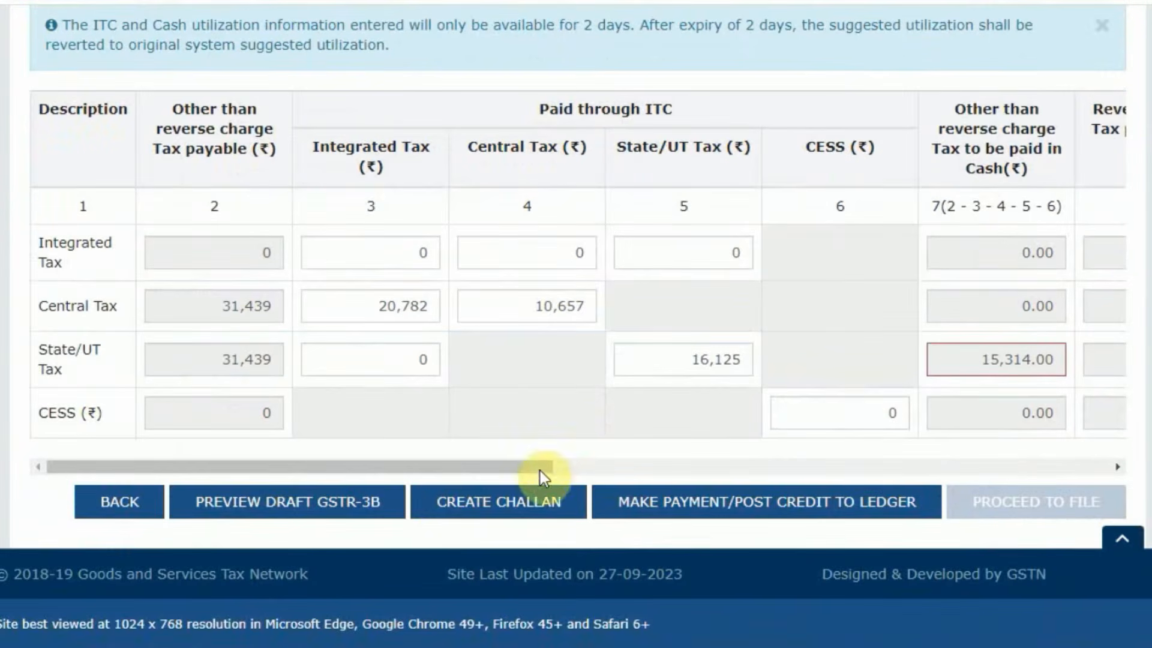
pyautogui.scroll(10, 663, 383)
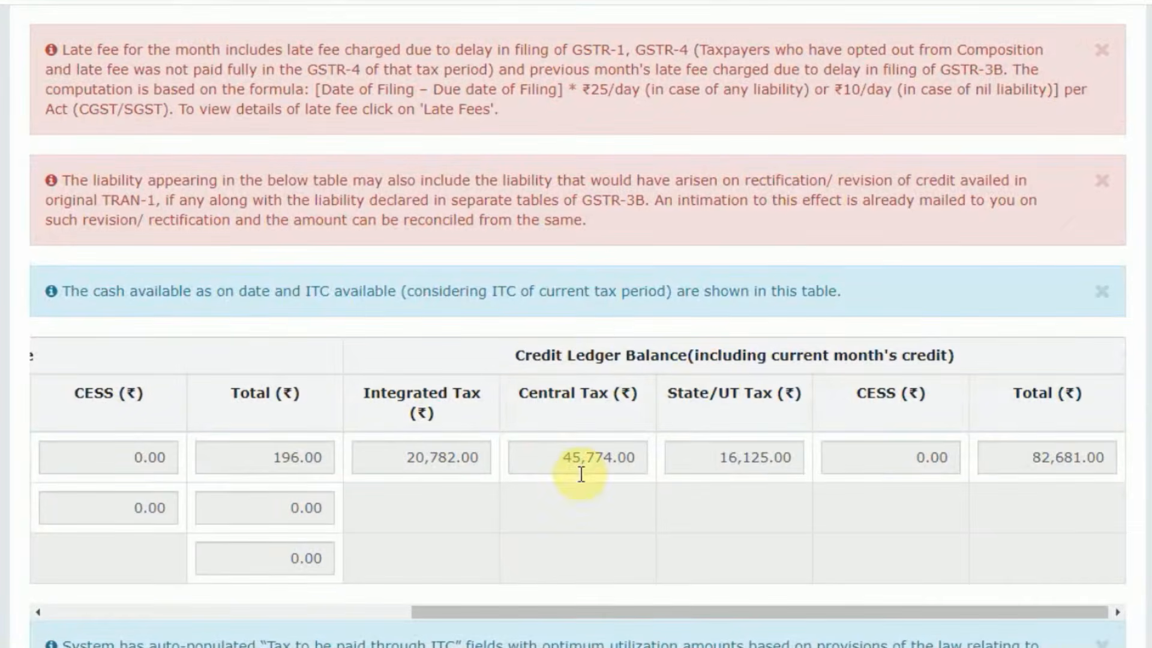
pyautogui.scroll(-10, 550, 458)
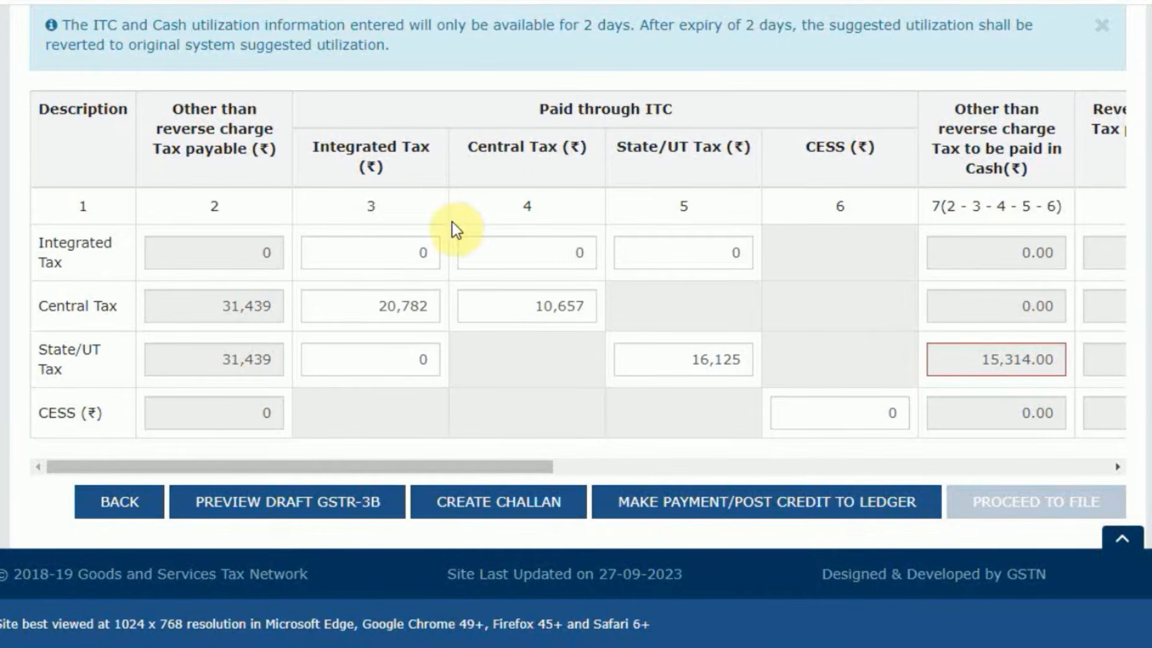
# Compare the Central Tax and State/UT Tax payable with the credit heads allowed against each in the set-off table.
pyautogui.moveTo(424, 209)
pyautogui.moveTo(221, 306); pyautogui.dragTo(290, 309)
pyautogui.click(532, 356)
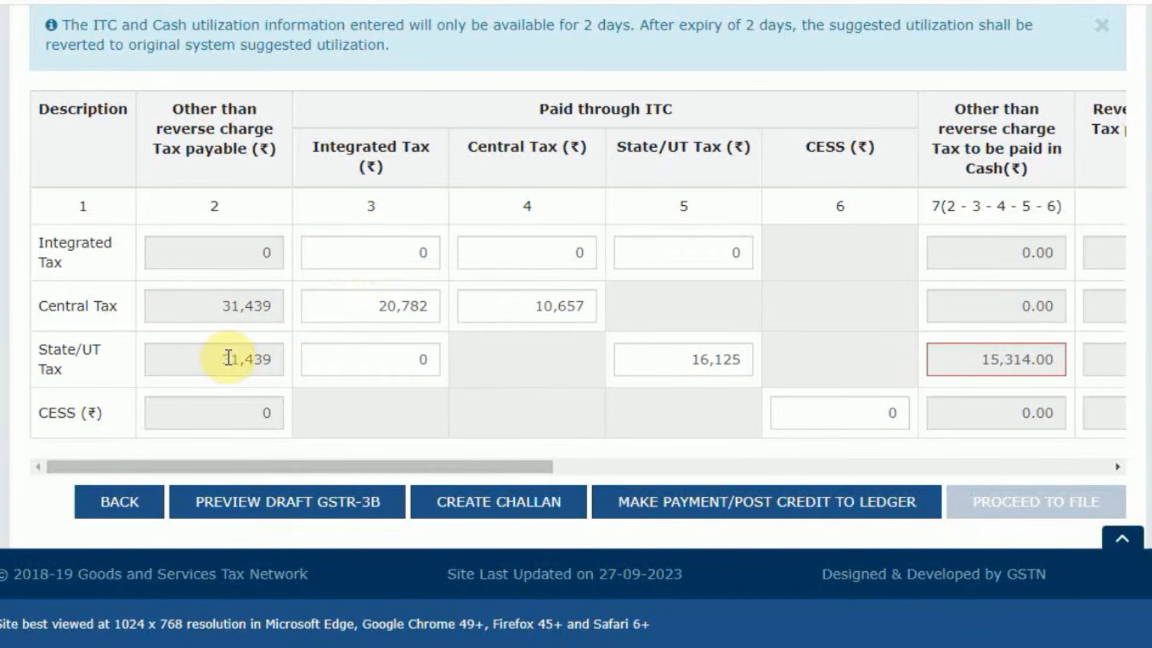
pyautogui.moveTo(221, 357); pyautogui.dragTo(282, 354)
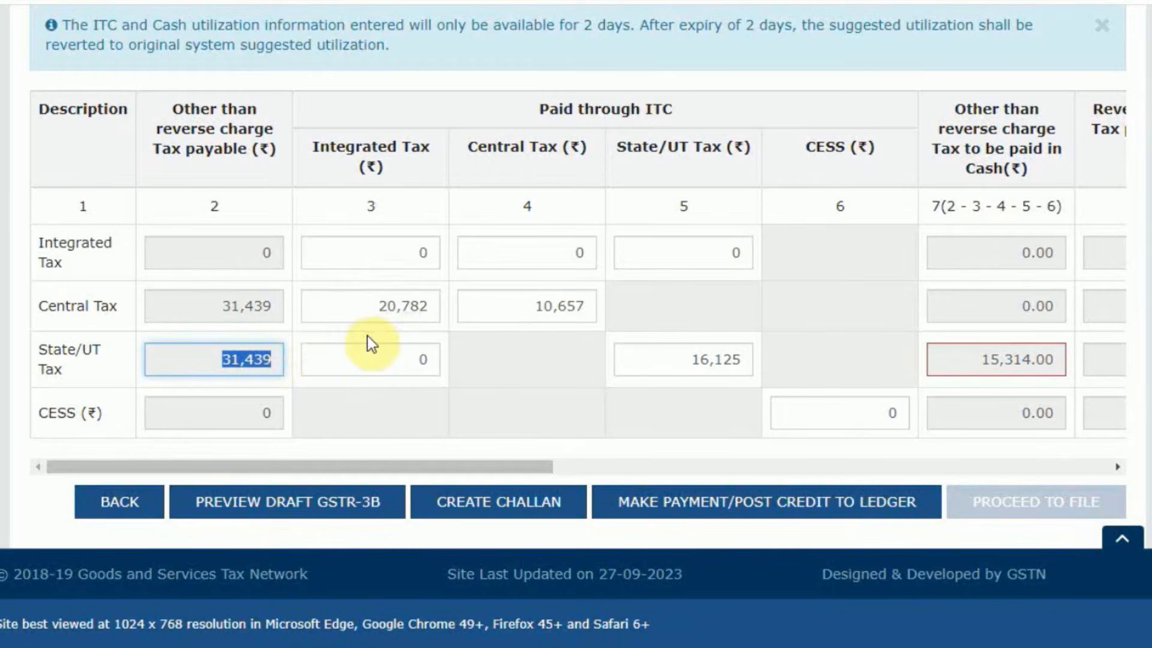
pyautogui.moveTo(469, 150); pyautogui.dragTo(598, 150)
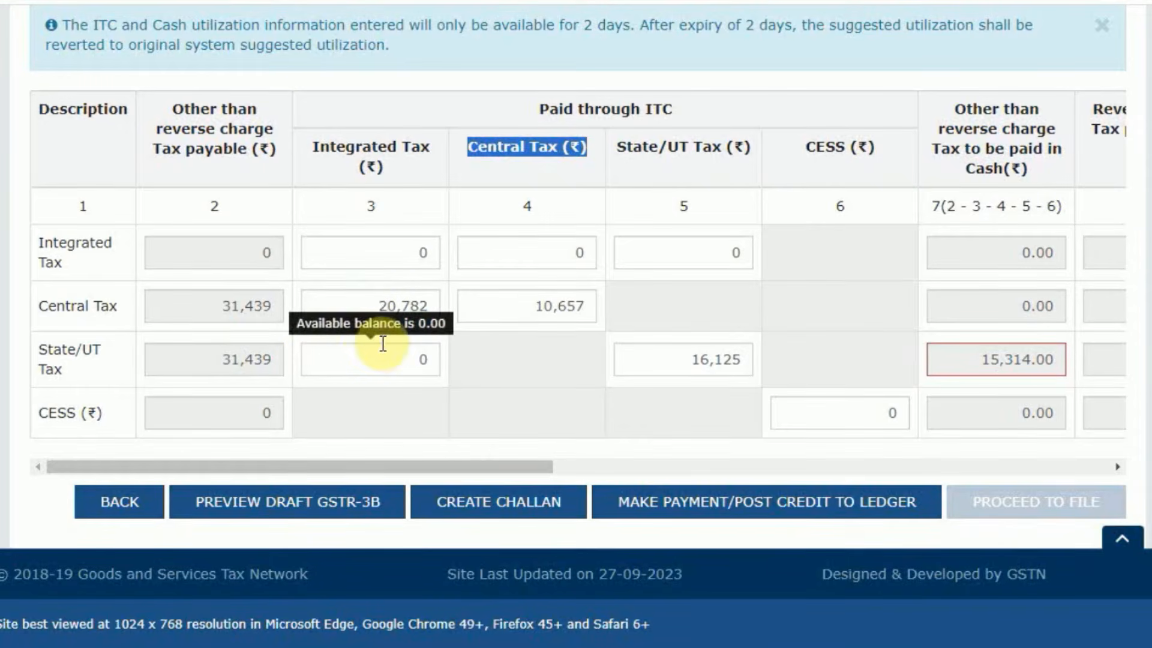
pyautogui.click(520, 363)
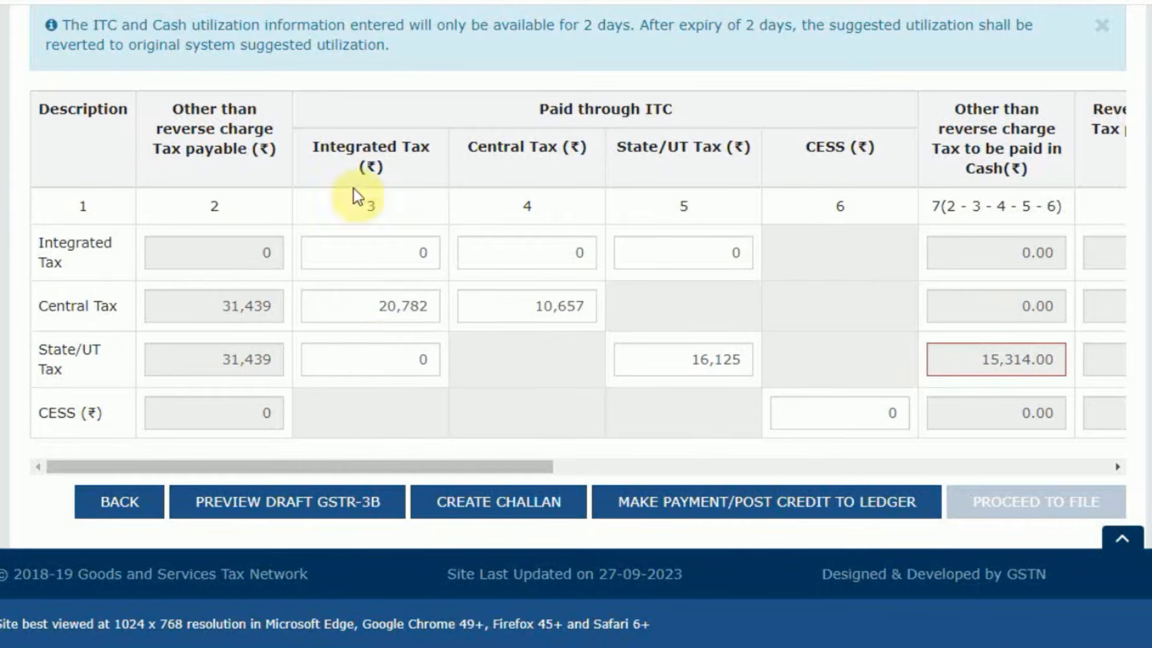
# Set the integrated tax credit used against State/UT Tax to 15,314.
pyautogui.click(352, 344)
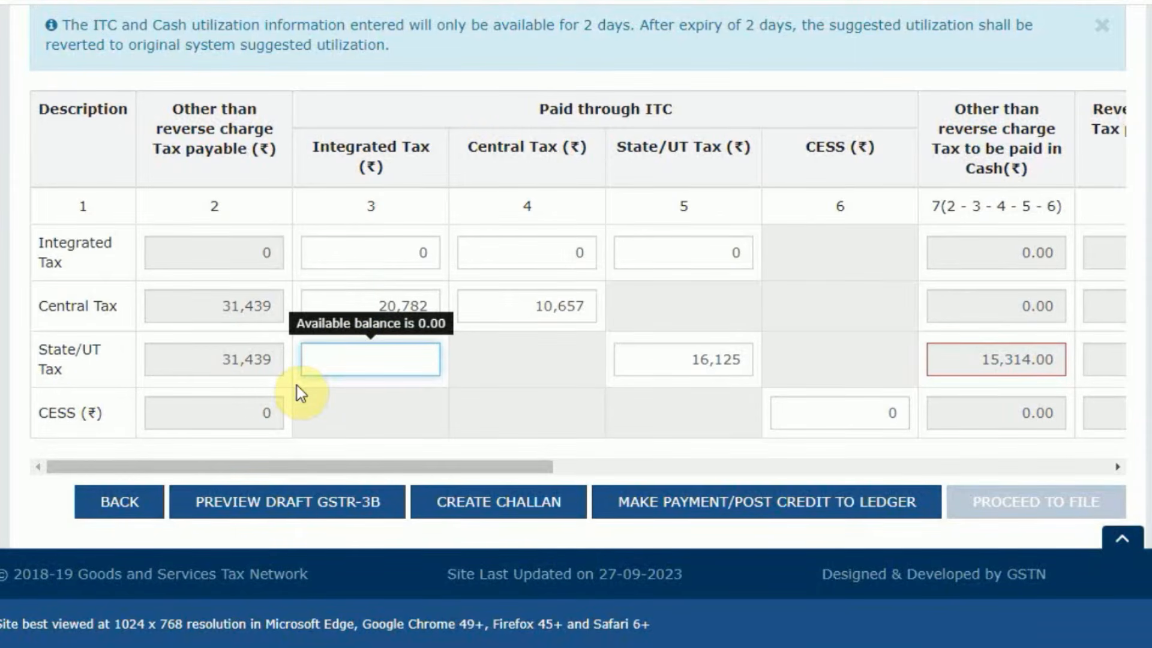
pyautogui.scroll(5, 297, 386)
pyautogui.write('5')
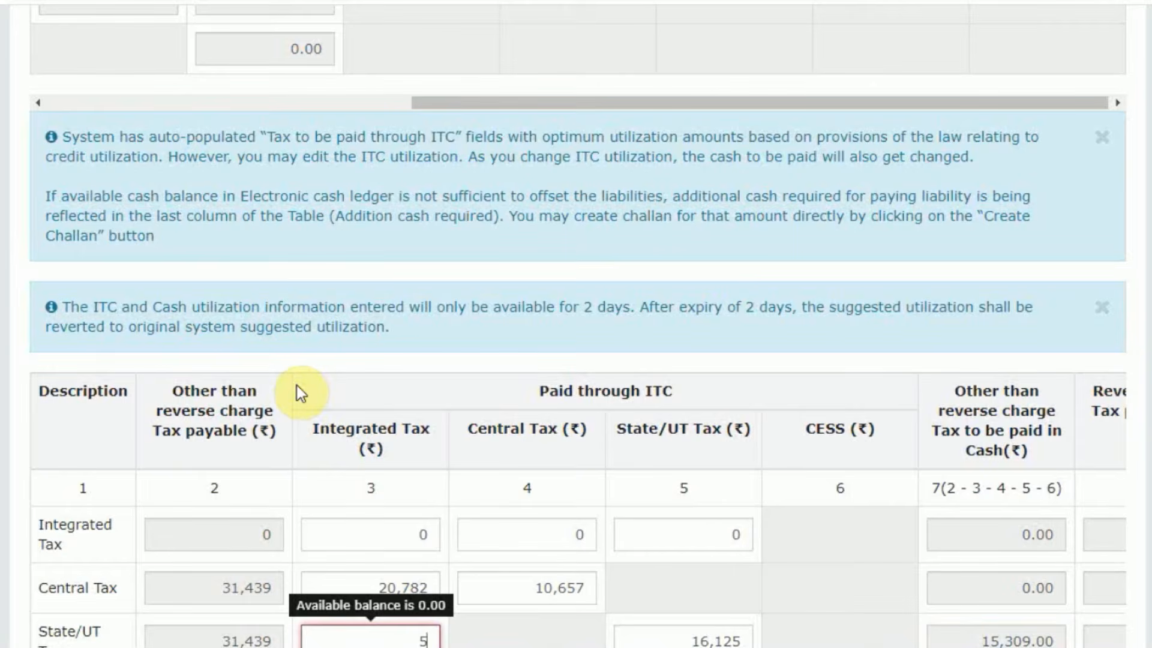
pyautogui.press('BackSpace')
pyautogui.scroll(-5, 300, 380)
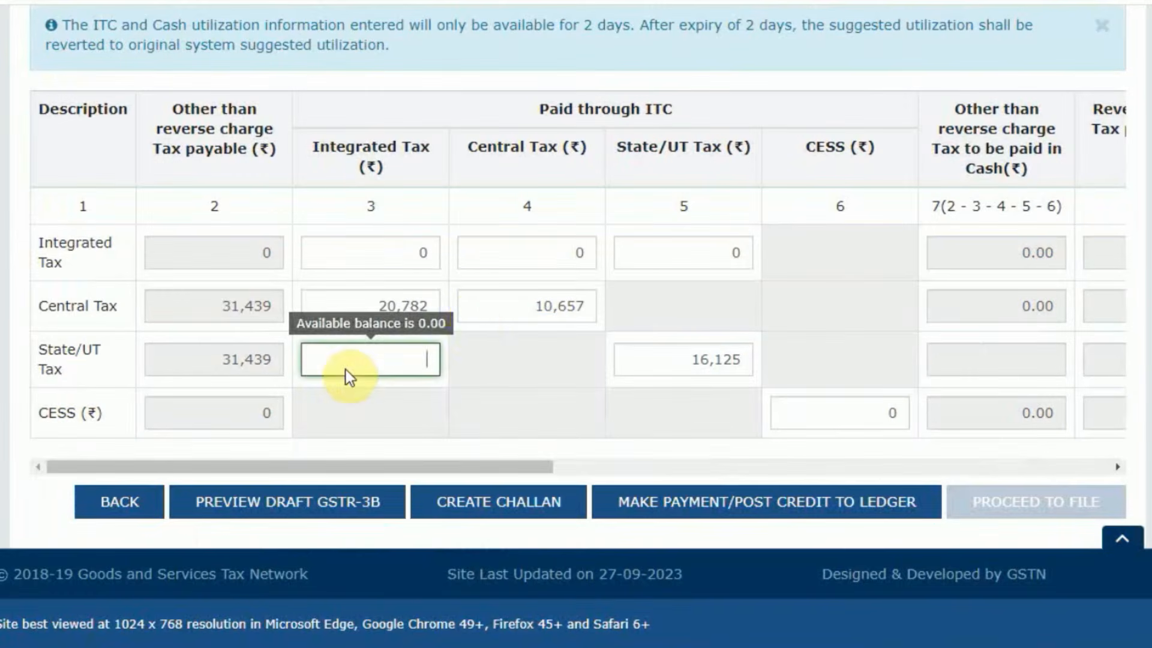
pyautogui.scroll(5, 472, 323)
pyautogui.write('1')
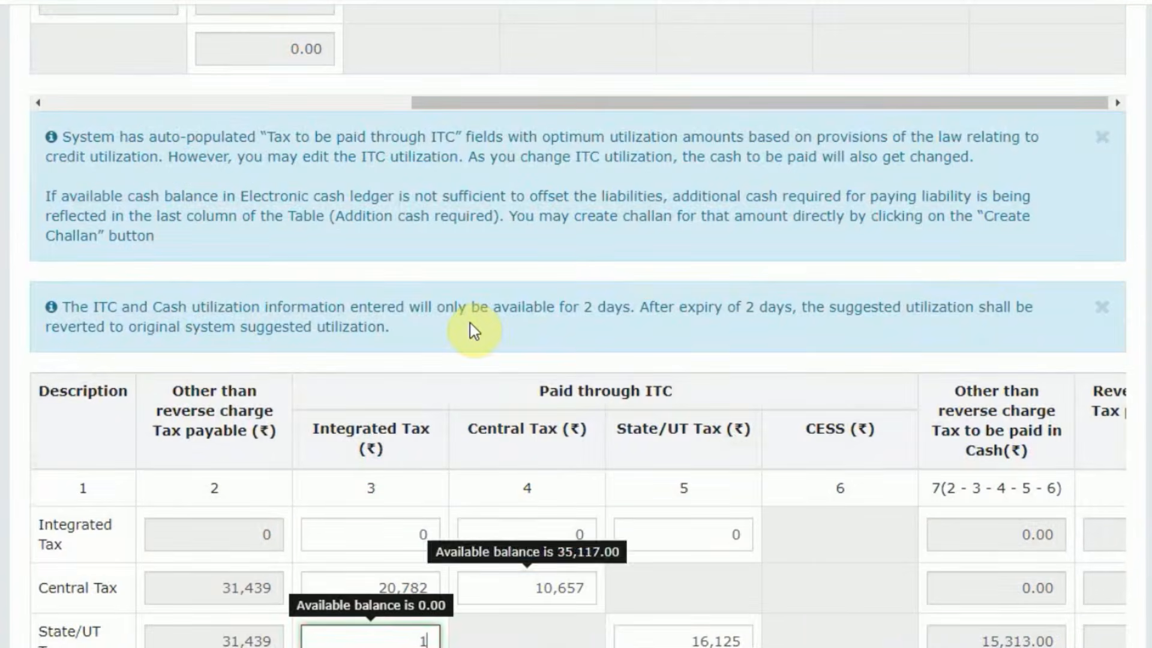
pyautogui.write('5314')
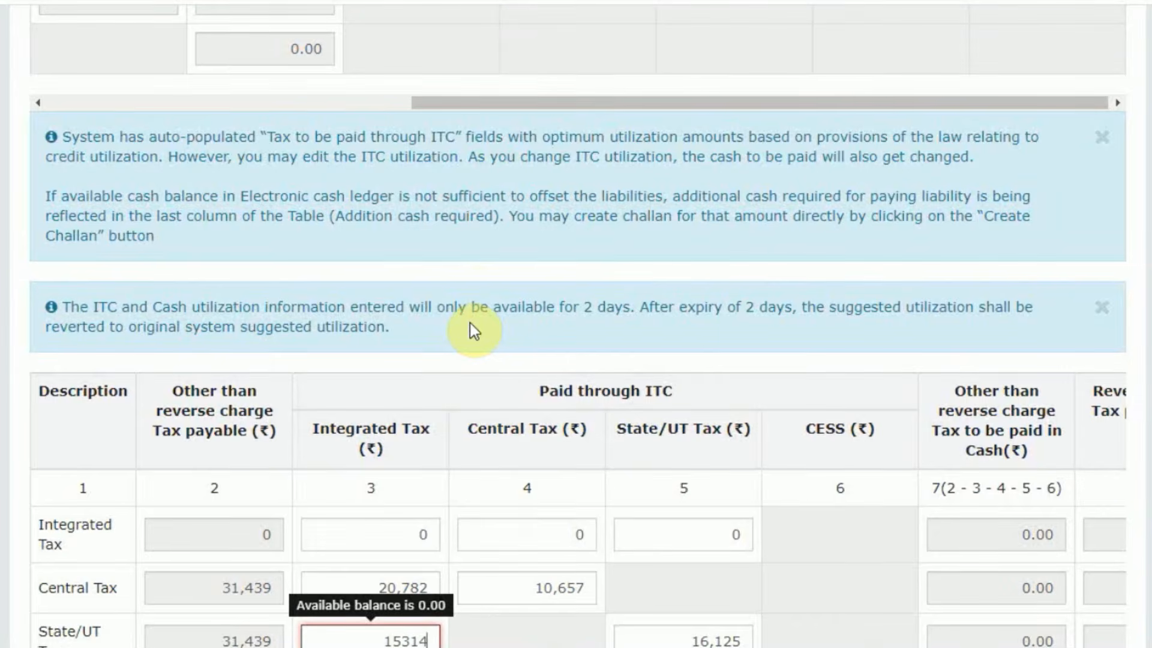
pyautogui.scroll(-5, 474, 330)
pyautogui.click(516, 346)
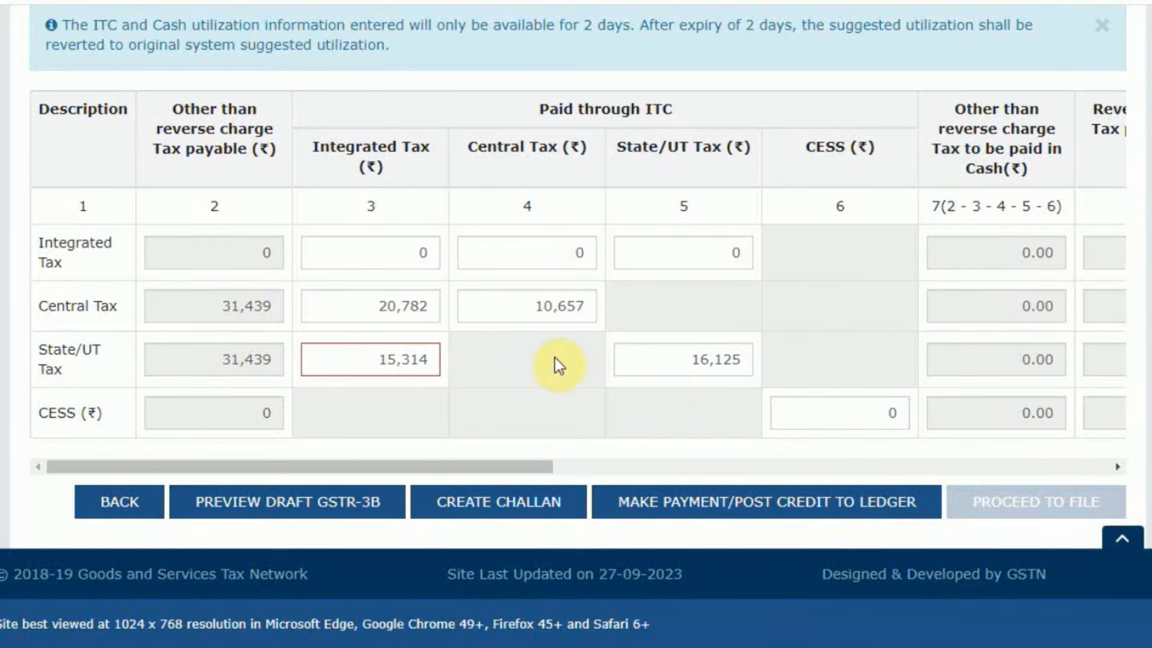
# Set the integrated tax credit used against Central Tax to 5,468.
pyautogui.moveTo(477, 255)
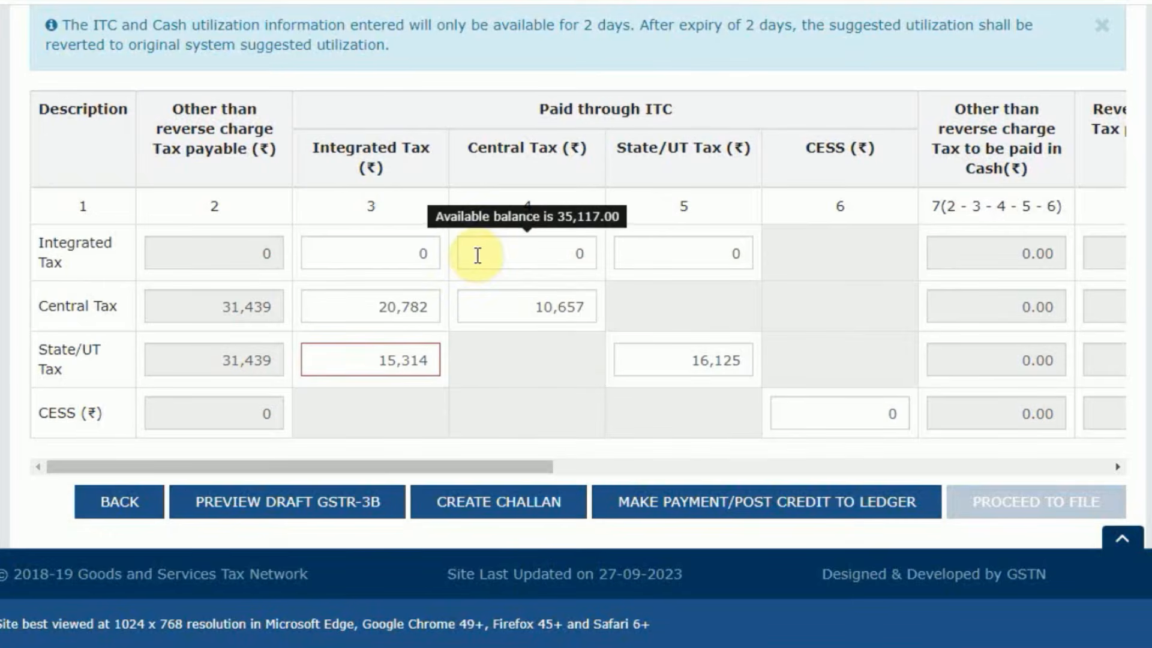
pyautogui.moveTo(373, 370)
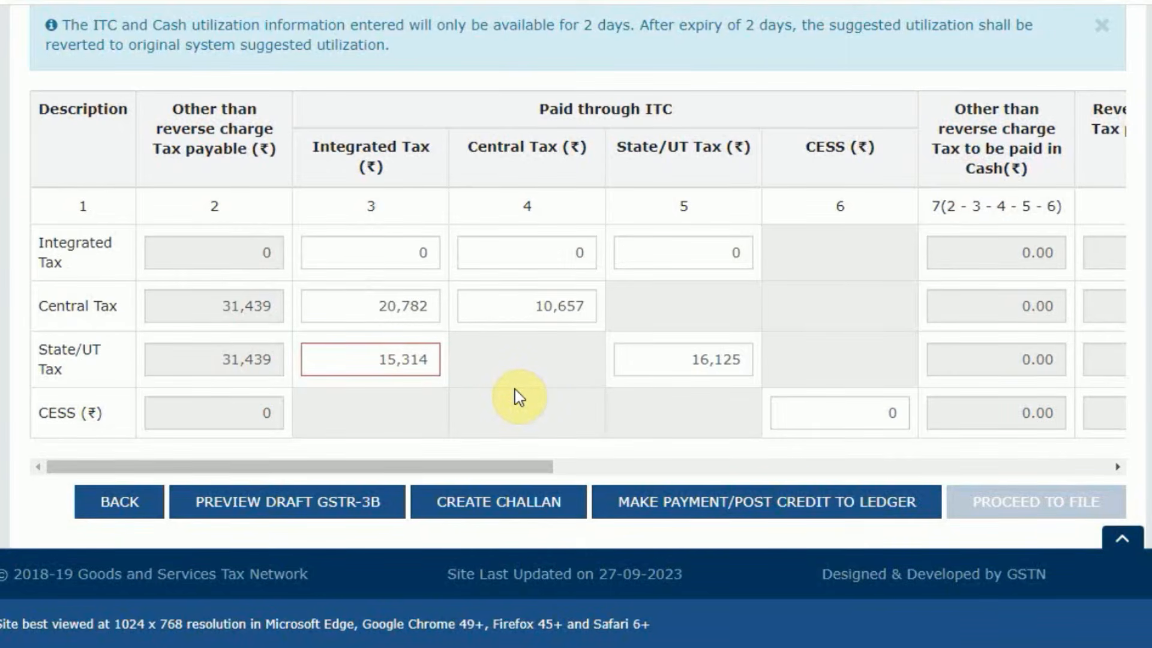
pyautogui.doubleClick(372, 309)
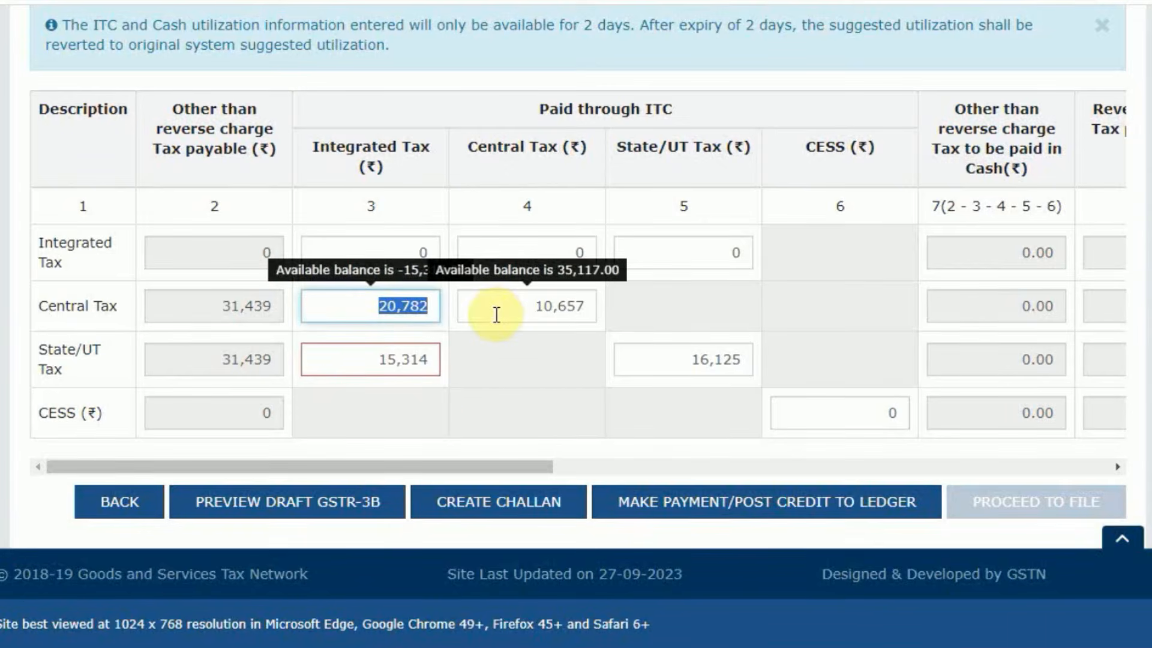
pyautogui.scroll(5, 496, 315)
pyautogui.write('546')
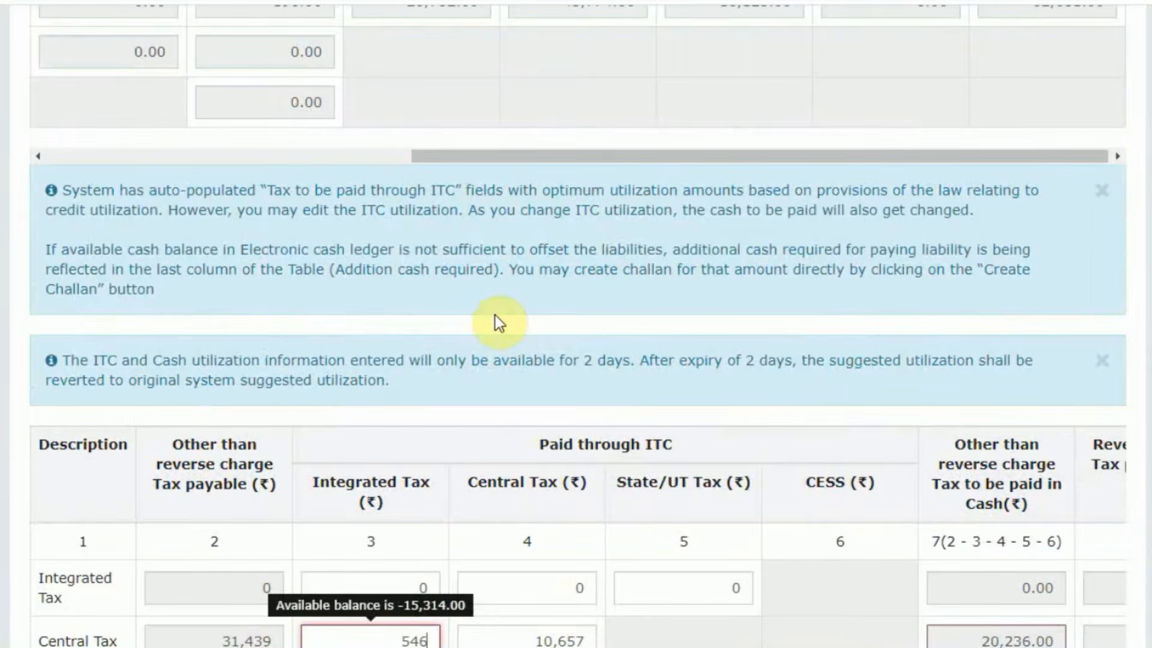
pyautogui.write('8')
pyautogui.scroll(-5, 494, 324)
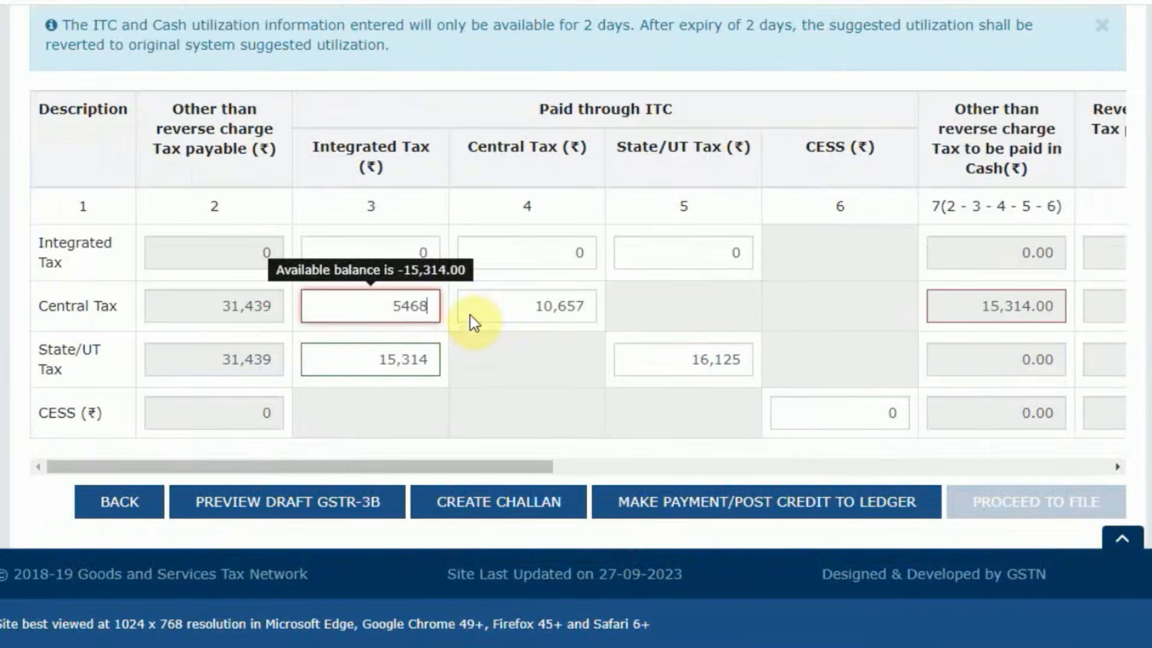
pyautogui.click(427, 210)
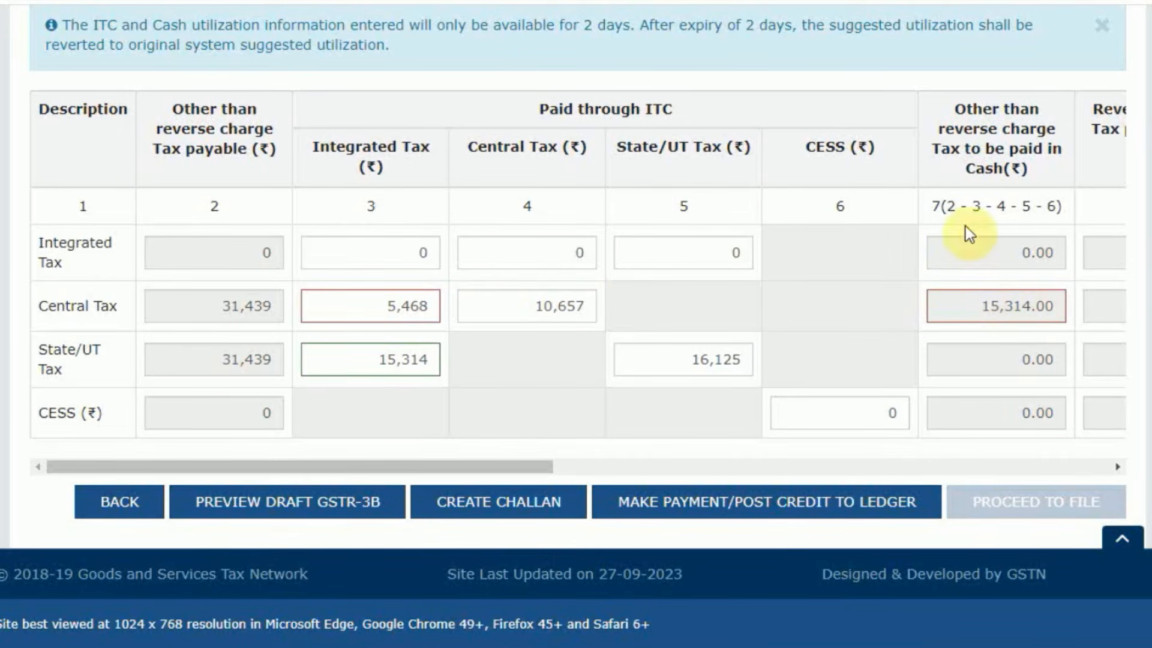
# Set the central tax credit used against Central Tax to 25,971.
pyautogui.moveTo(531, 309)
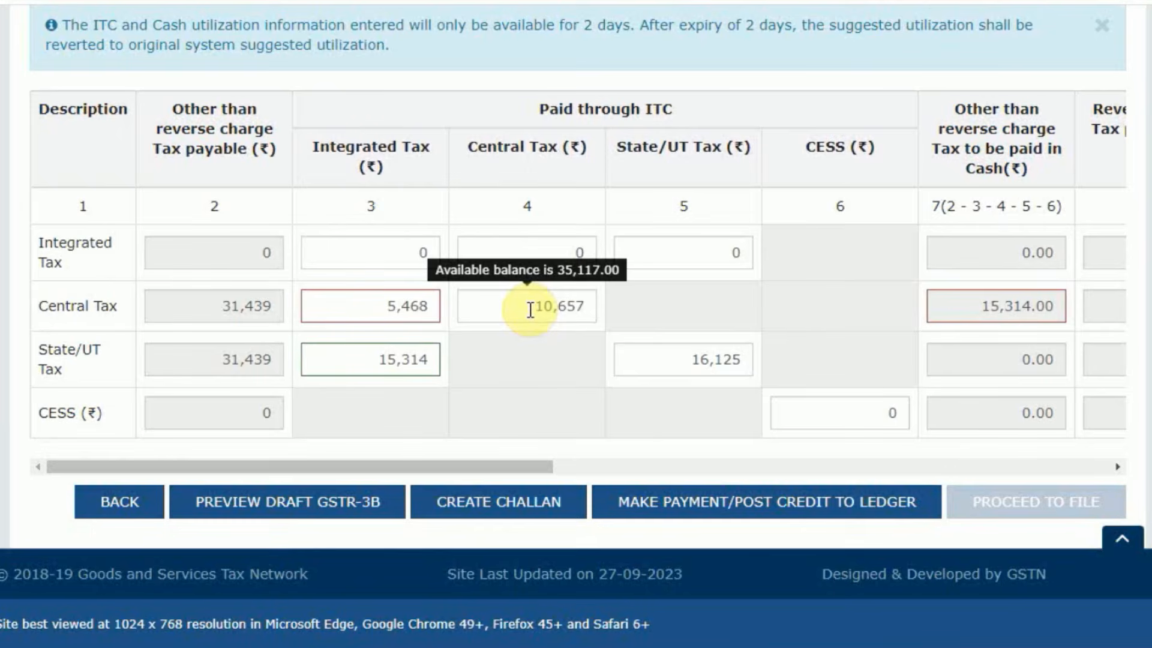
pyautogui.moveTo(530, 310); pyautogui.dragTo(714, 308)
pyautogui.write('0')
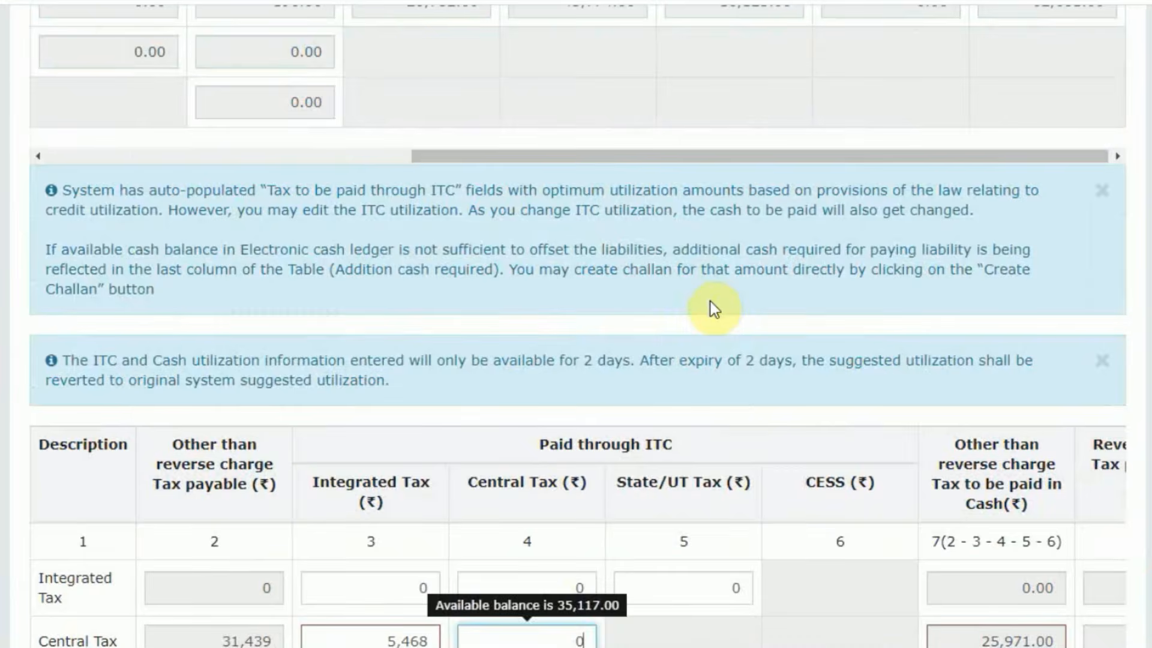
pyautogui.scroll(-5, 710, 301)
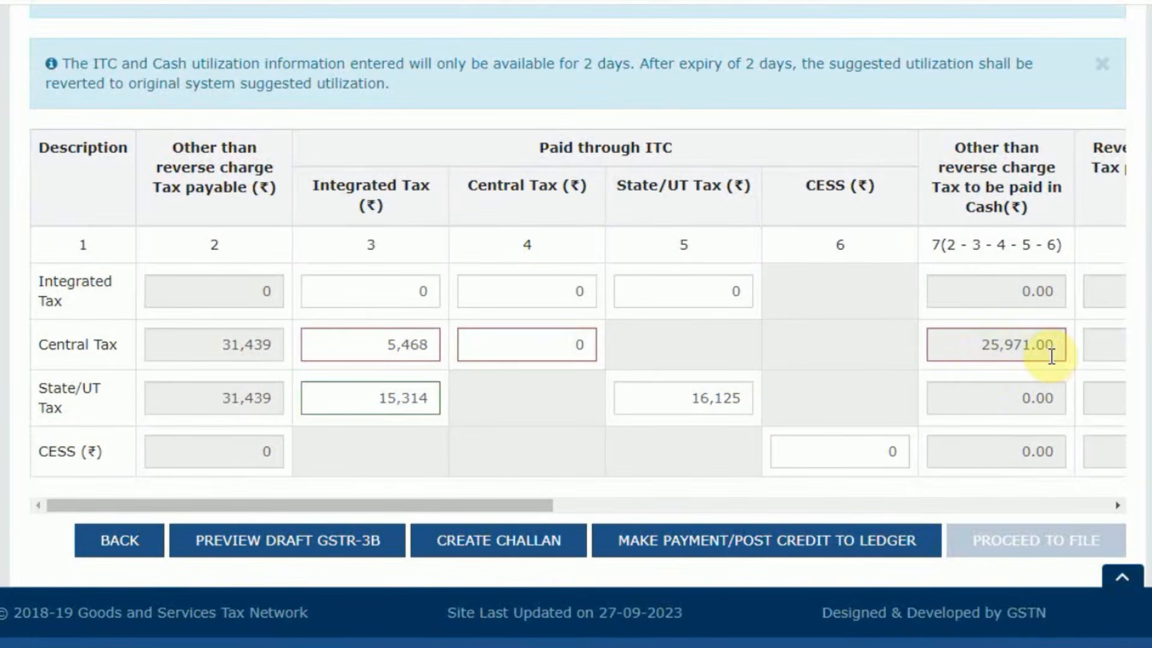
pyautogui.click(514, 348)
pyautogui.press('BackSpace')
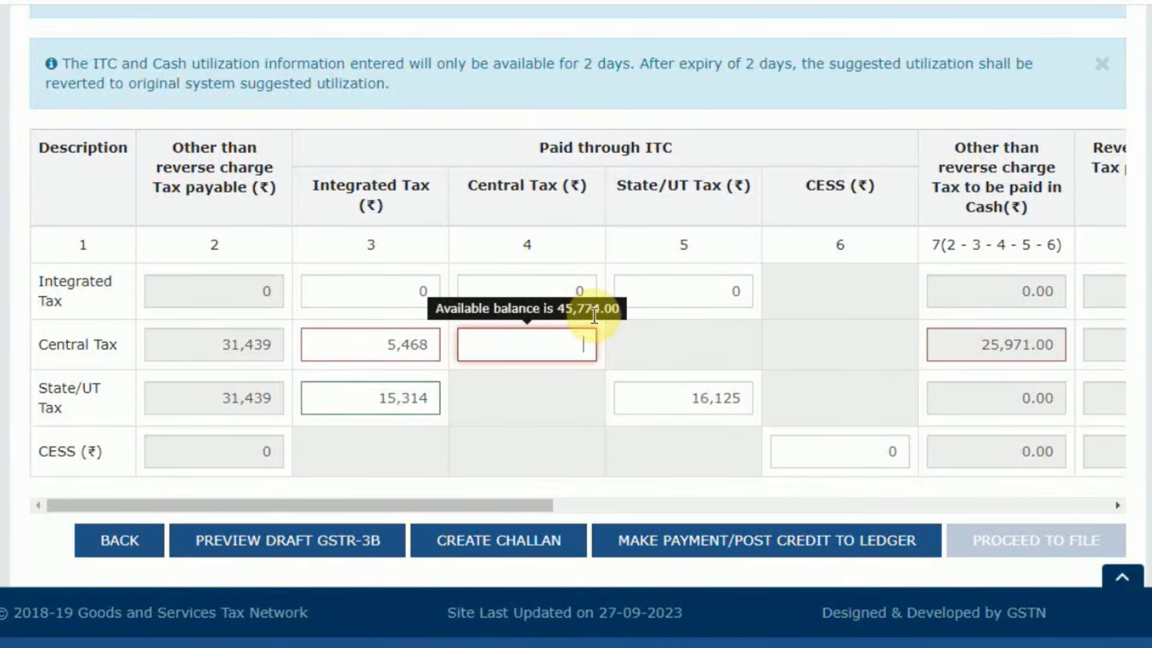
pyautogui.scroll(5, 593, 319)
pyautogui.write('25,97')
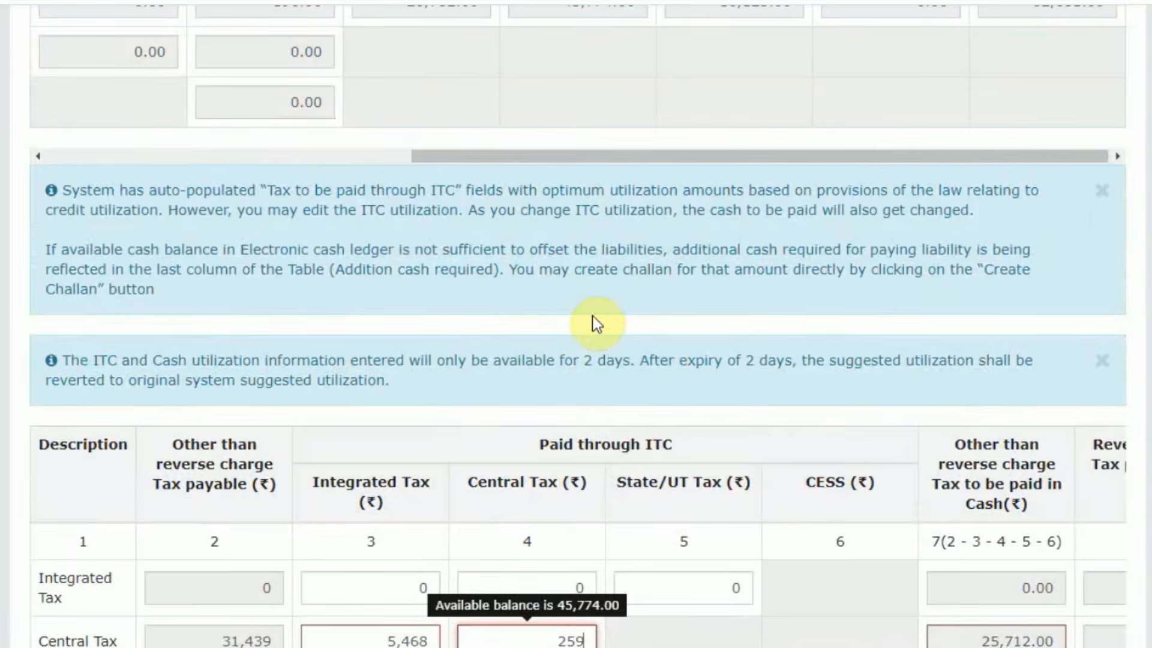
pyautogui.write('1')
pyautogui.scroll(-3, 595, 323)
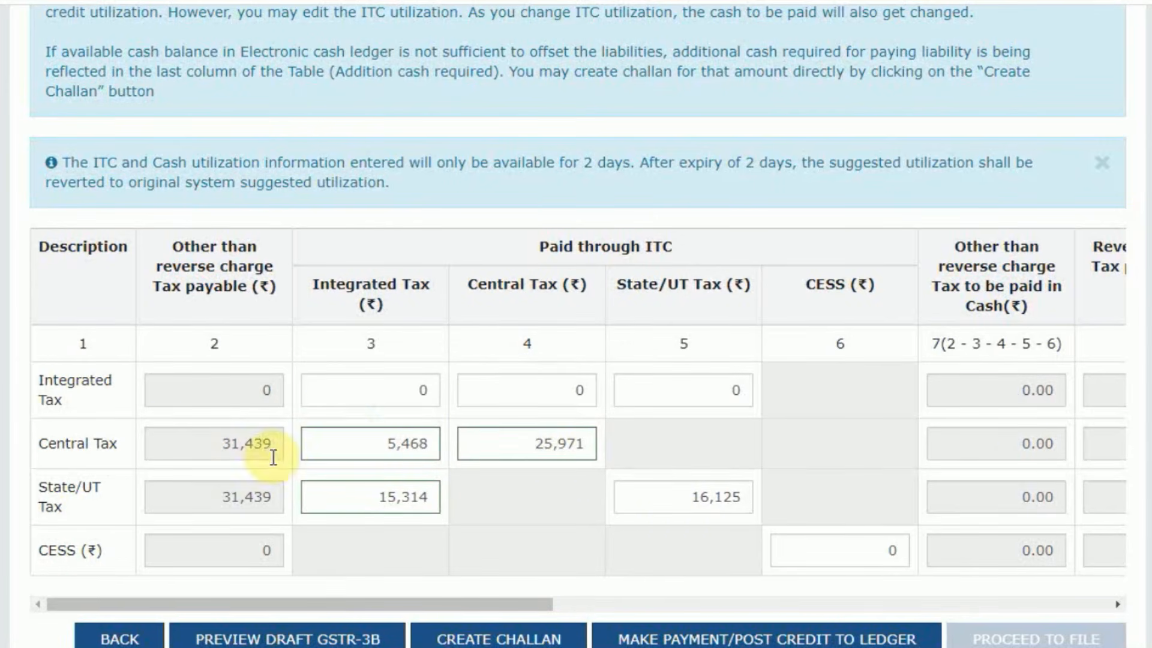
# Check the central tax credit ledger balance and the additional cash required for each tax head in the set-off table.
pyautogui.scroll(7, 818, 362)
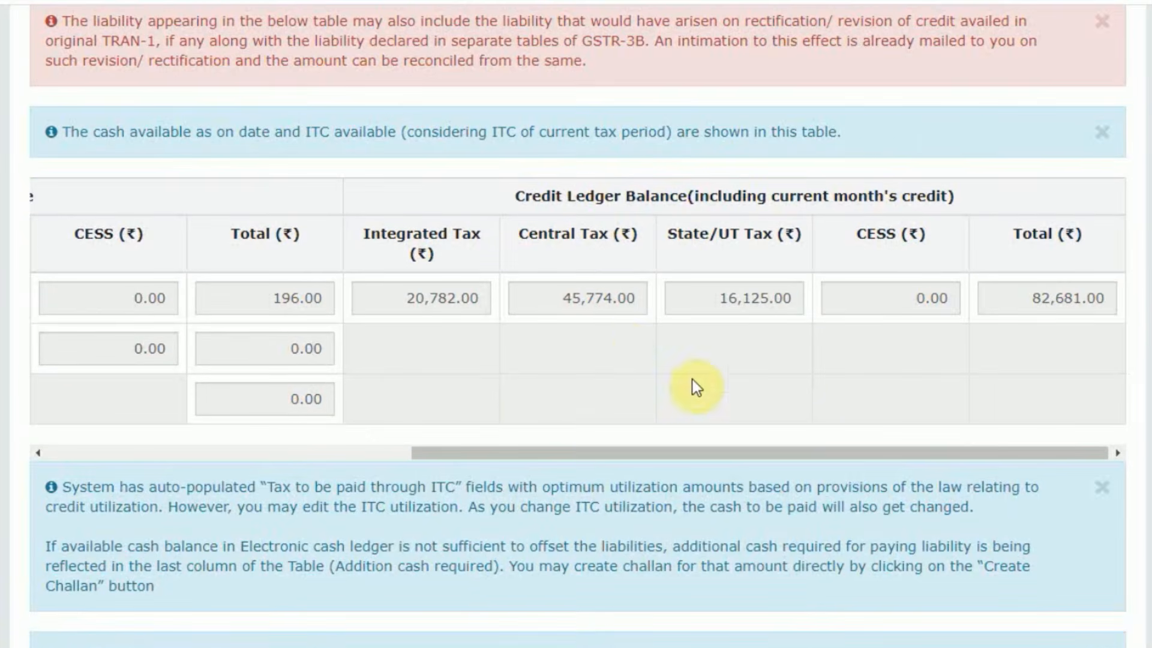
pyautogui.moveTo(565, 299); pyautogui.dragTo(668, 297)
pyautogui.scroll(-5, 620, 401)
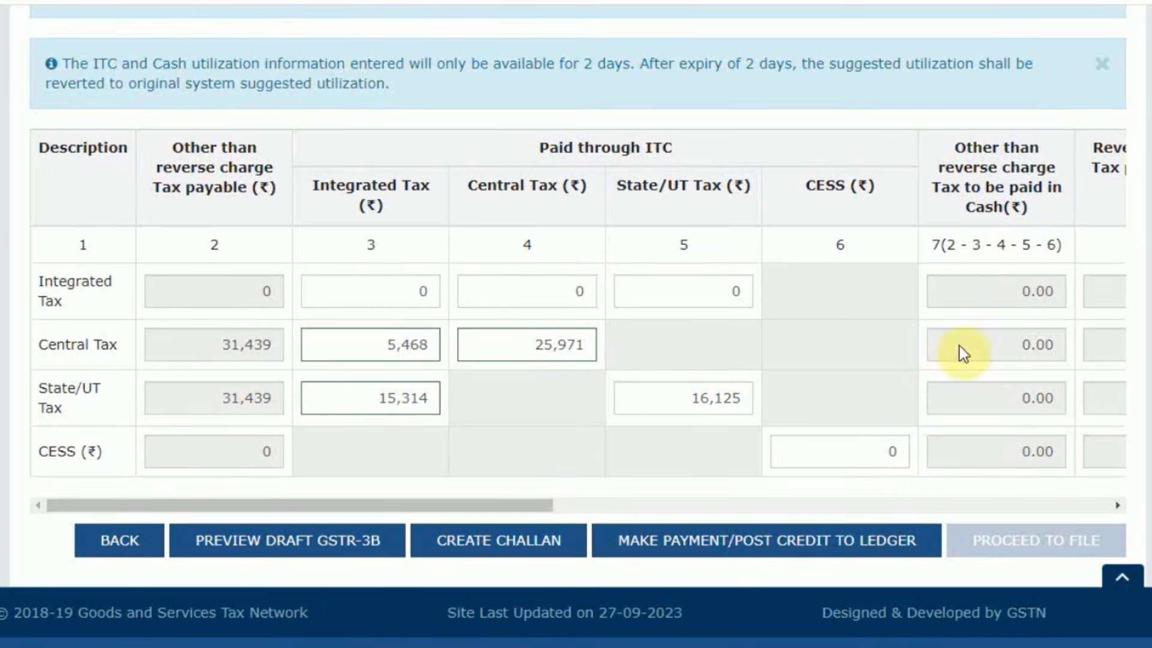
pyautogui.moveTo(534, 505); pyautogui.dragTo(1079, 505)
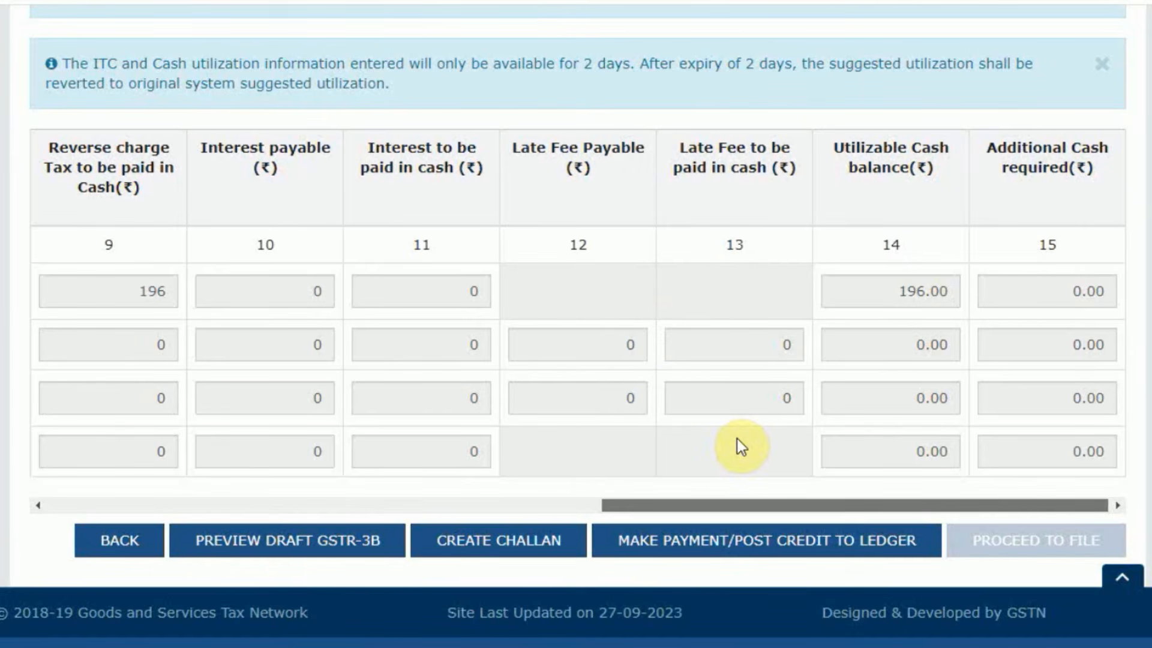
# Make the payment and post the credit to the ledger, agreeing to the irreversible utilization, and review the offset table.
pyautogui.click(738, 543)
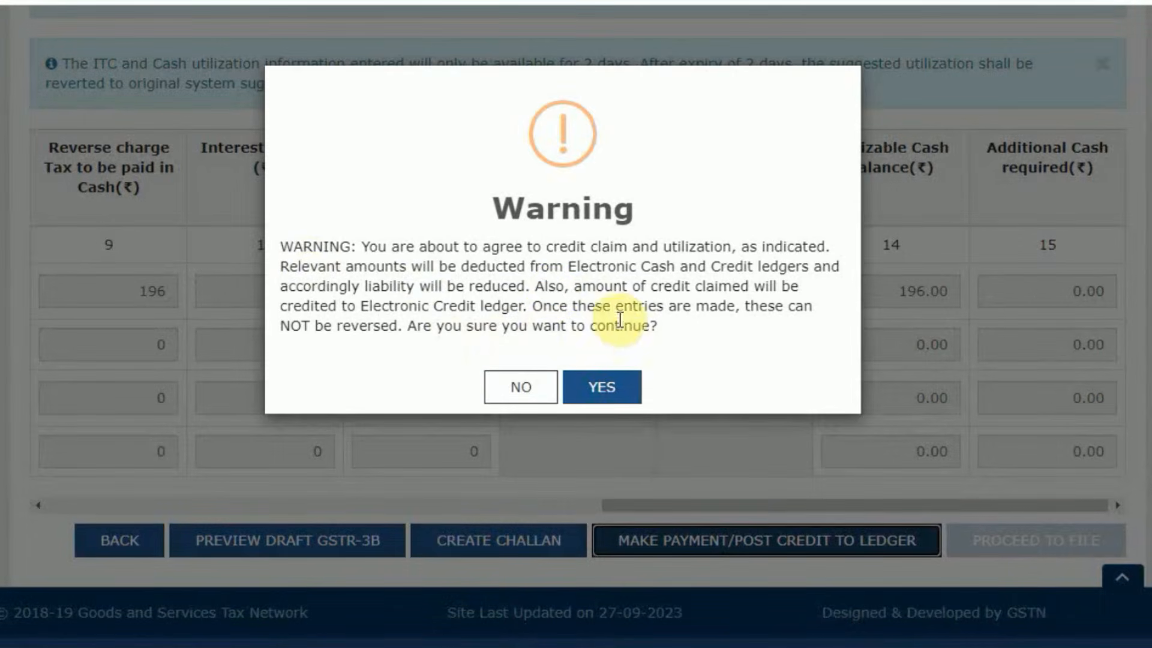
pyautogui.click(609, 387)
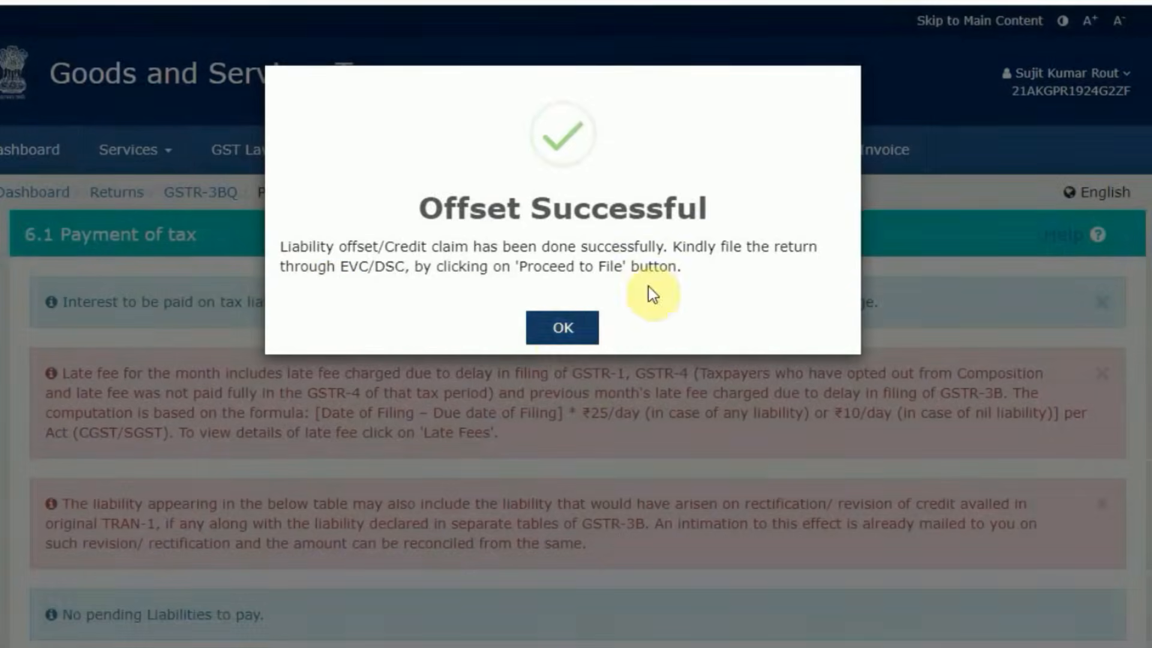
pyautogui.click(560, 330)
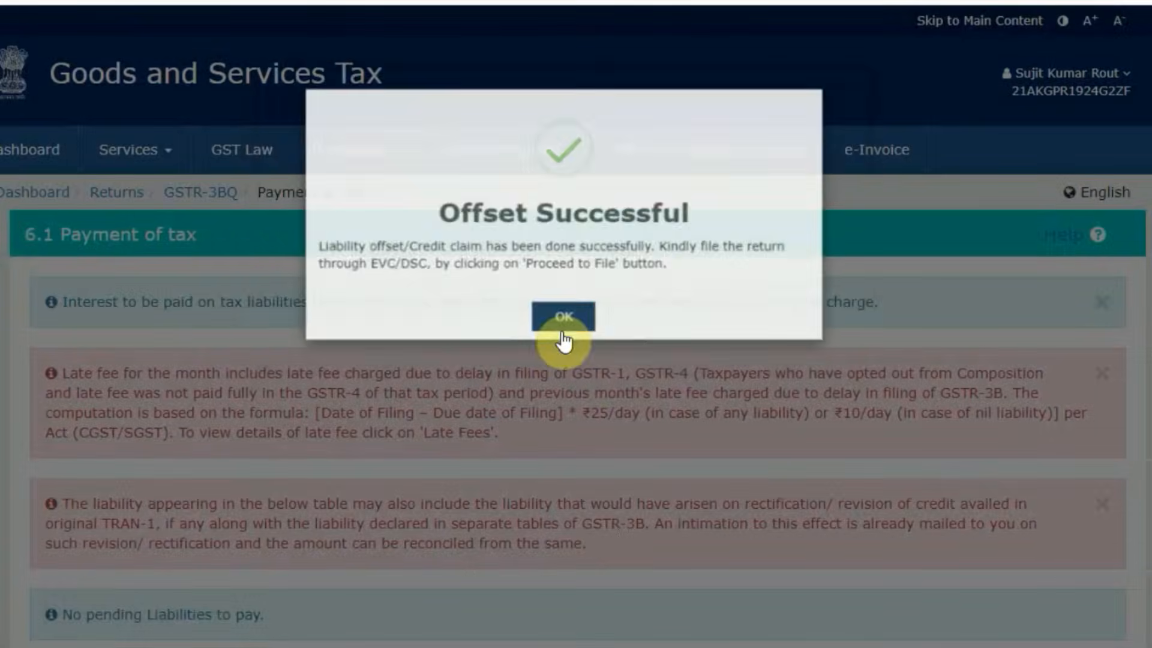
pyautogui.scroll(-8, 474, 420)
pyautogui.scroll(-15, 473, 415)
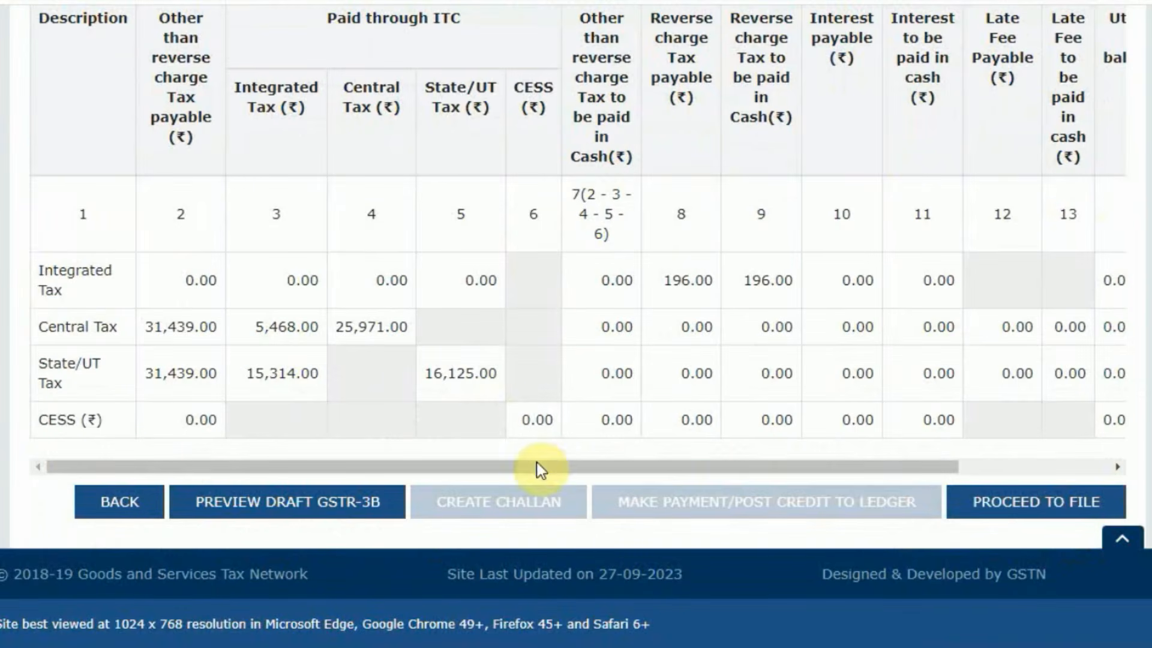
# Proceed to file the GSTR-3B, accept the verification declaration and choose the authorised signatory.
pyautogui.moveTo(540, 467); pyautogui.dragTo(862, 479)
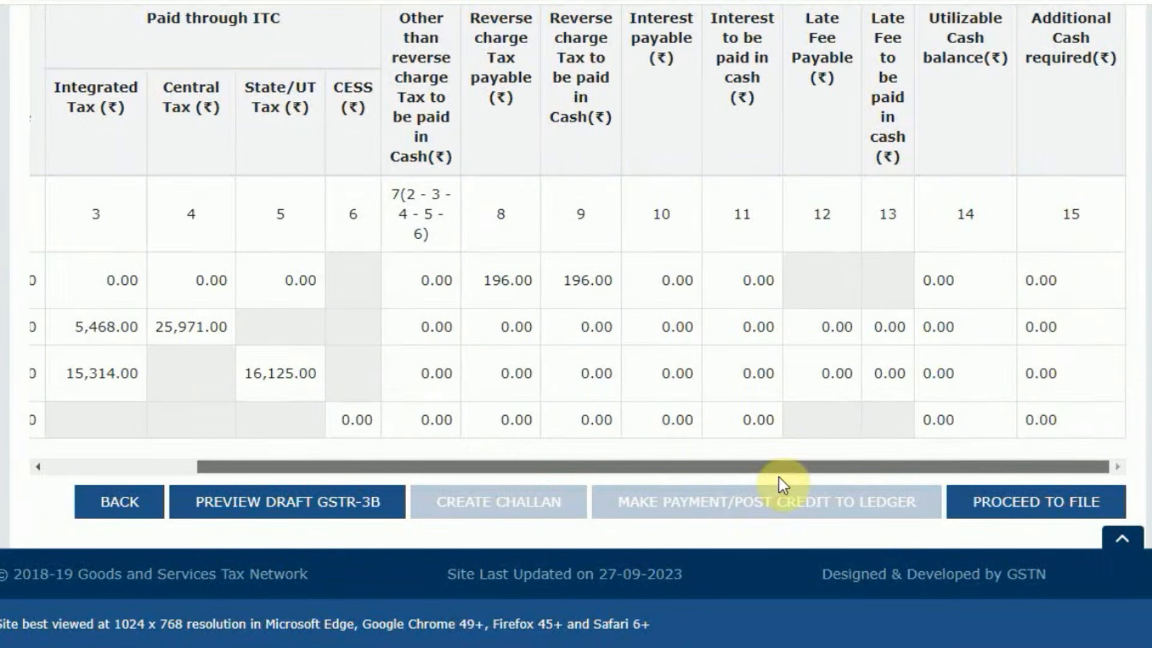
pyautogui.click(1007, 504)
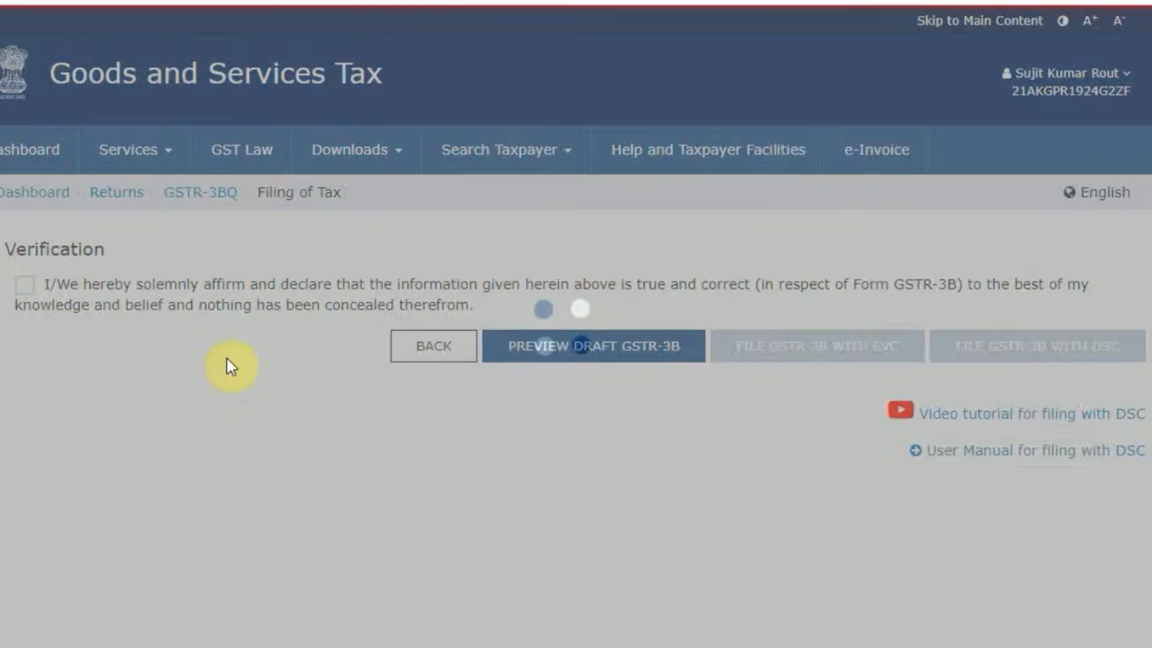
pyautogui.click(24, 286)
pyautogui.click(62, 362)
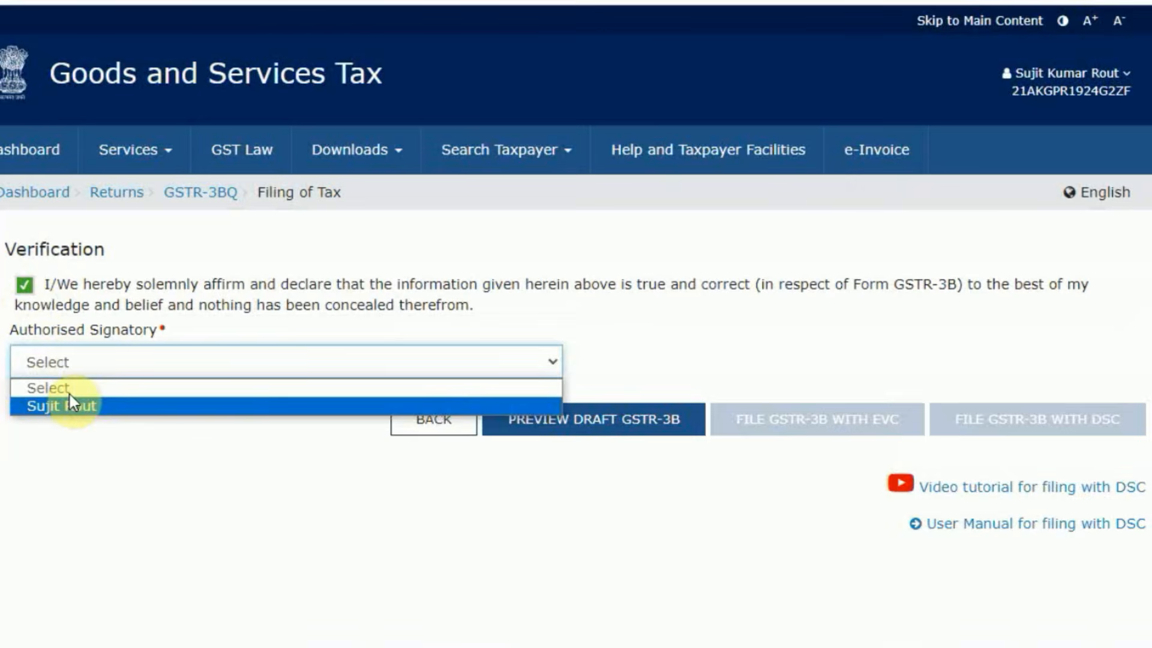
pyautogui.click(68, 401)
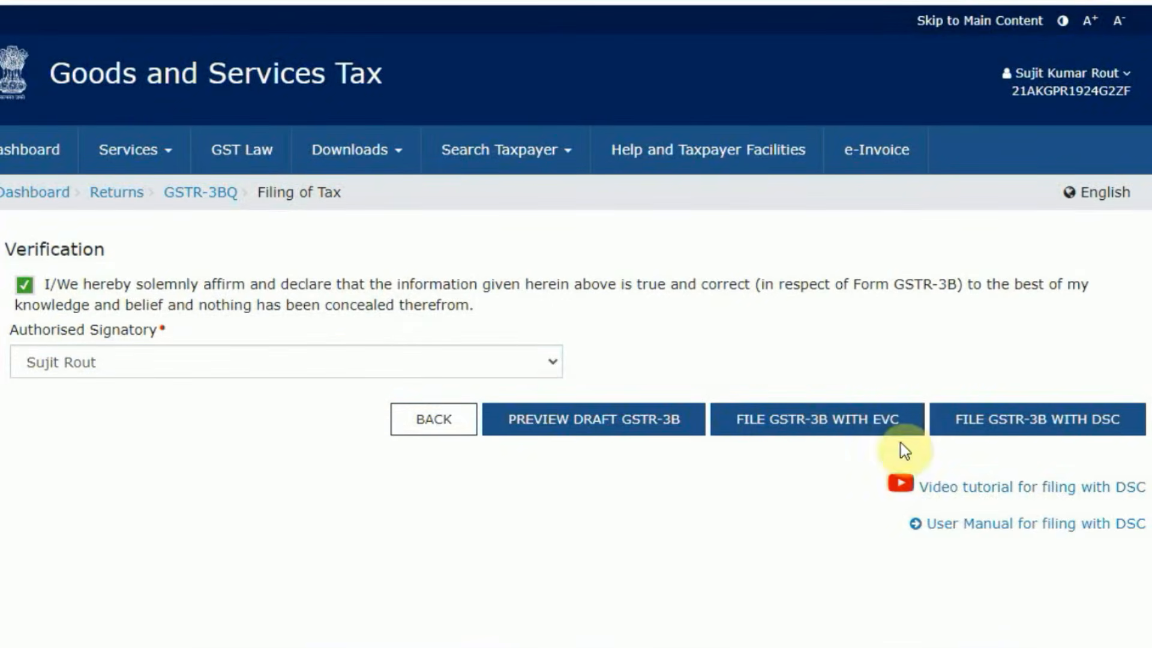
# File the GSTR-3B with EVC, entering and verifying the one-time password, and dismiss the filing confirmation.
pyautogui.click(874, 411)
pyautogui.click(581, 291)
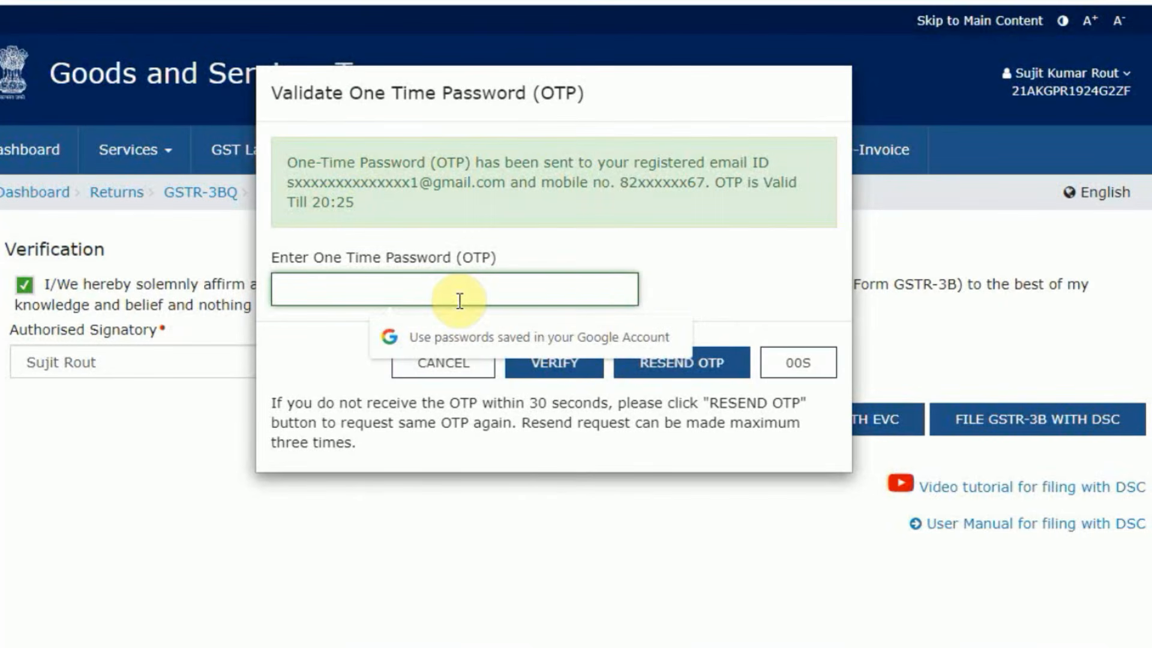
pyautogui.write('••••')
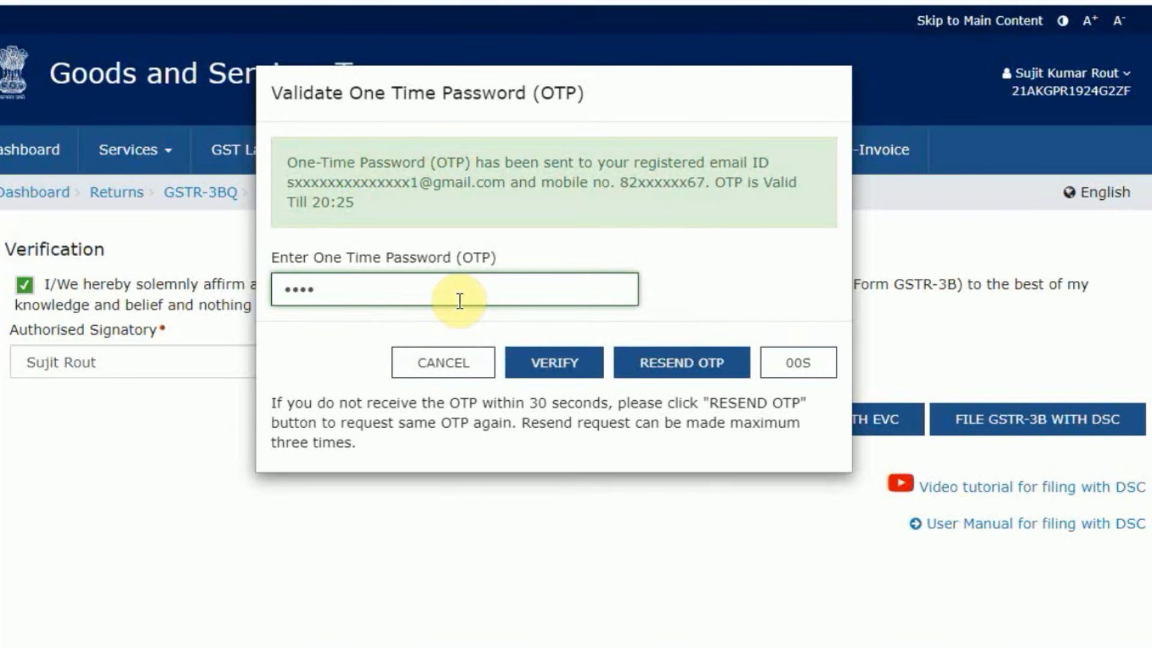
pyautogui.write('••')
pyautogui.click(551, 359)
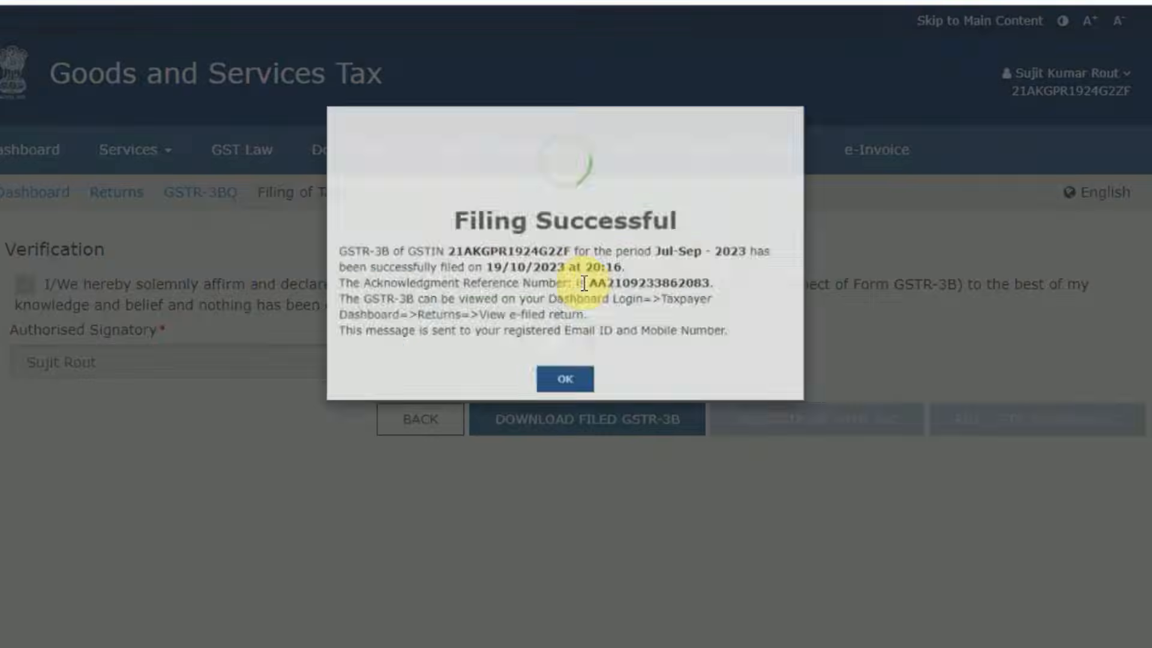
pyautogui.click(563, 406)
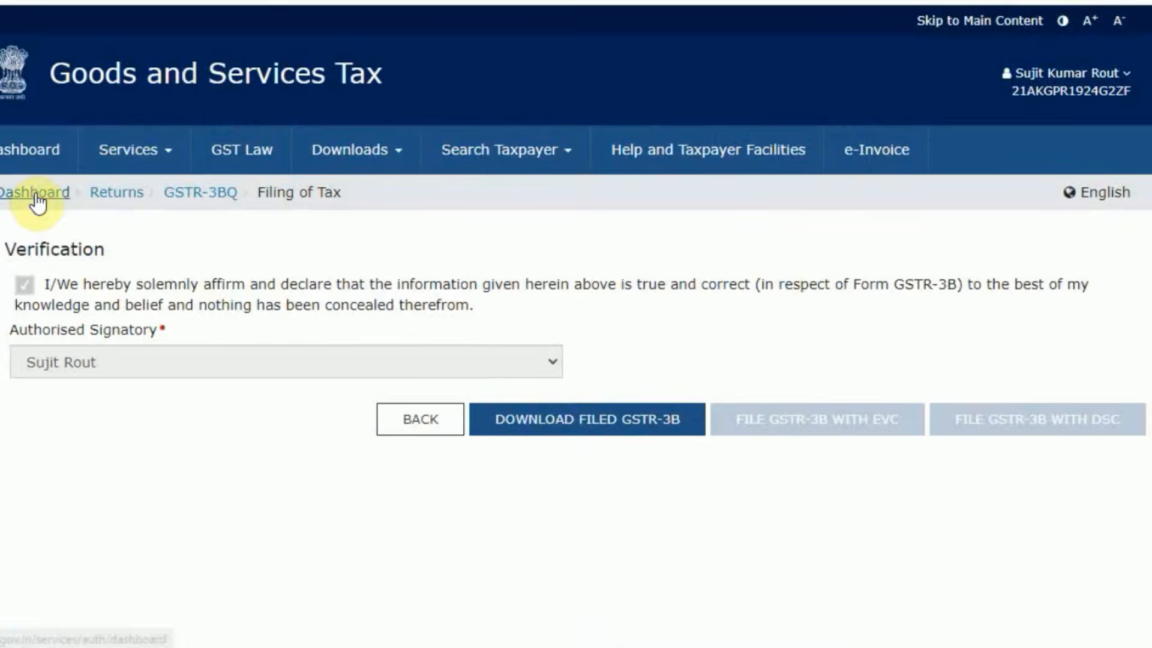
# Return to the dashboard and check the Electronic Credit Ledger balances for IGST, CGST, SGST and CESS.
pyautogui.click(33, 193)
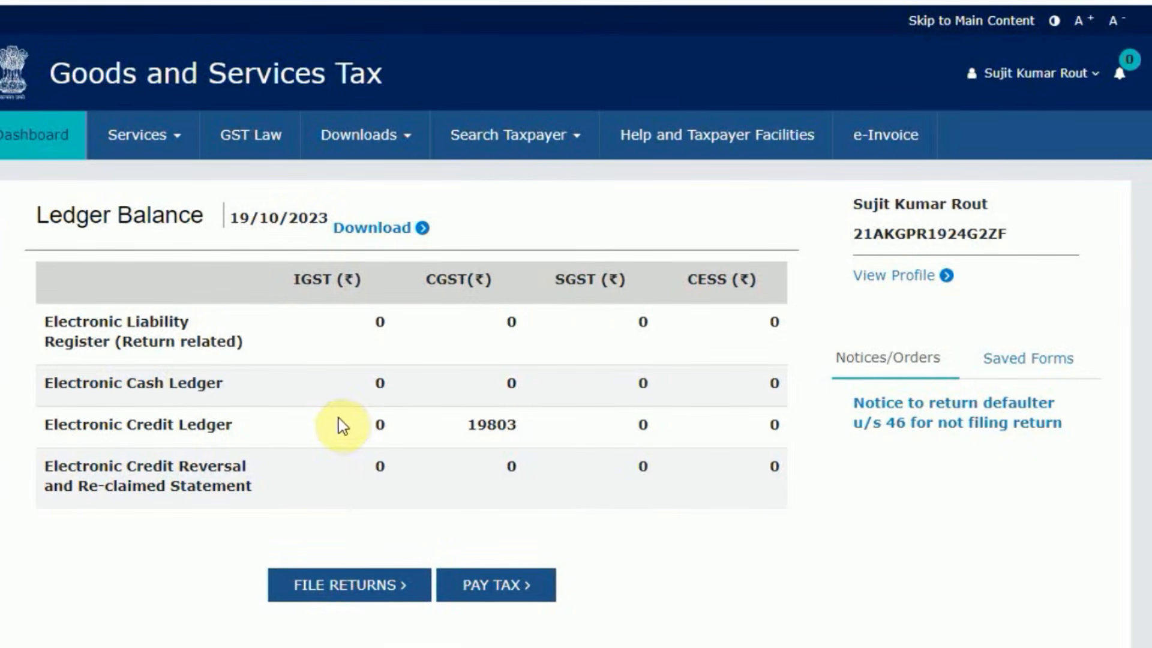
pyautogui.moveTo(408, 429); pyautogui.dragTo(784, 432)
pyautogui.click(689, 467)
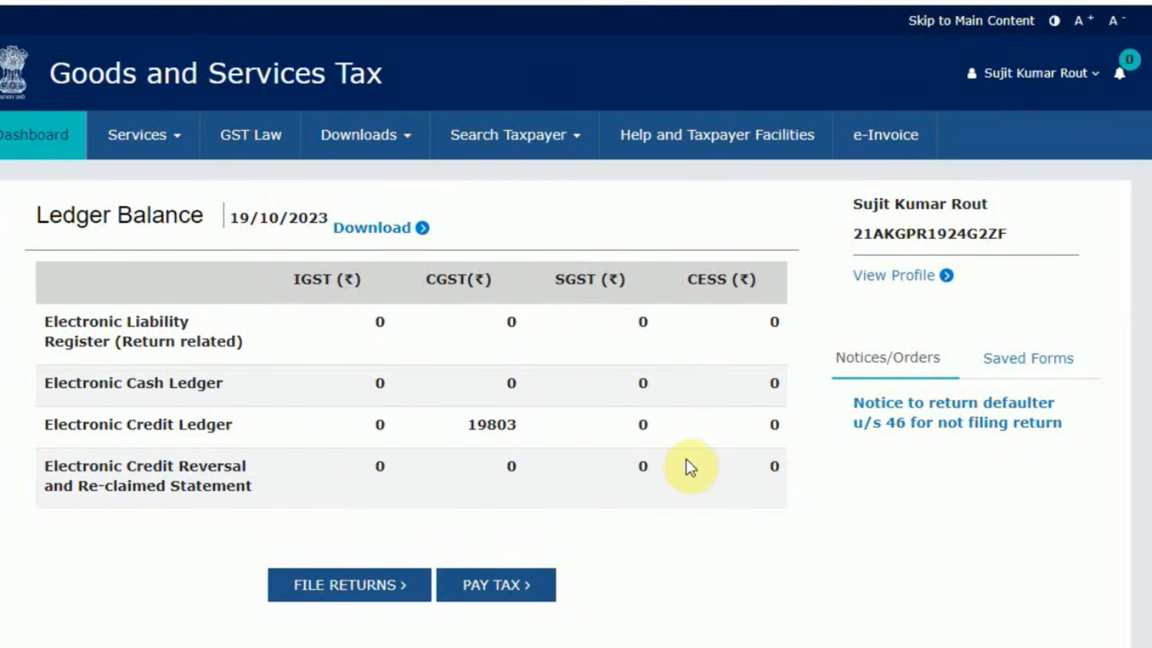
pyautogui.moveTo(379, 426); pyautogui.dragTo(778, 427)
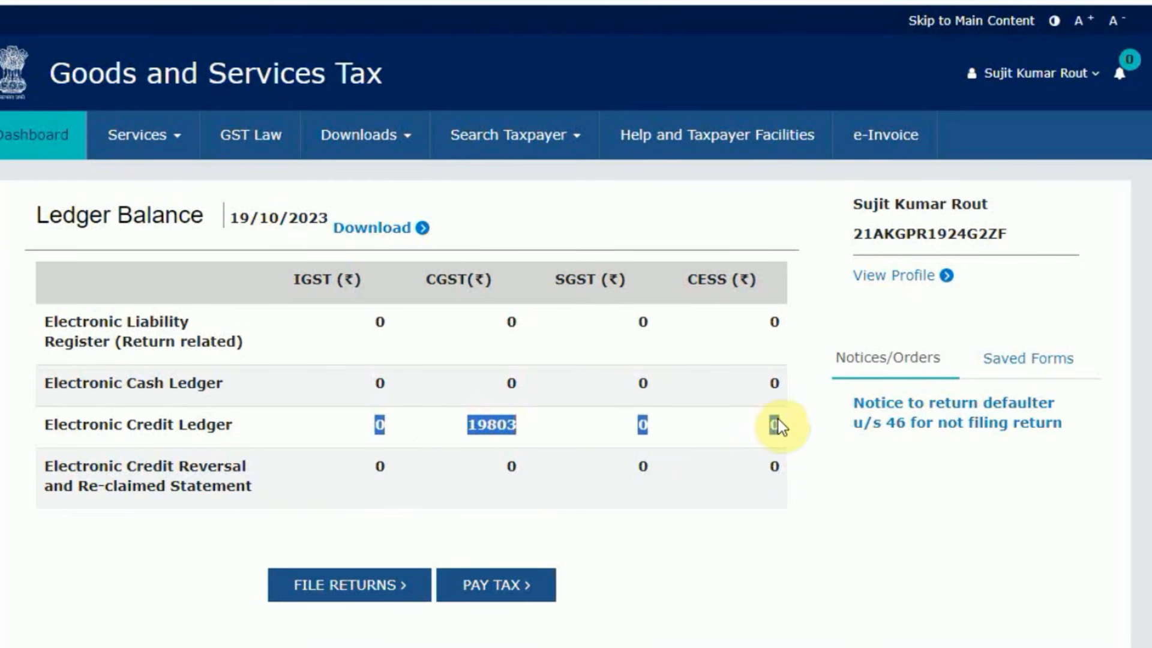
pyautogui.click(691, 431)
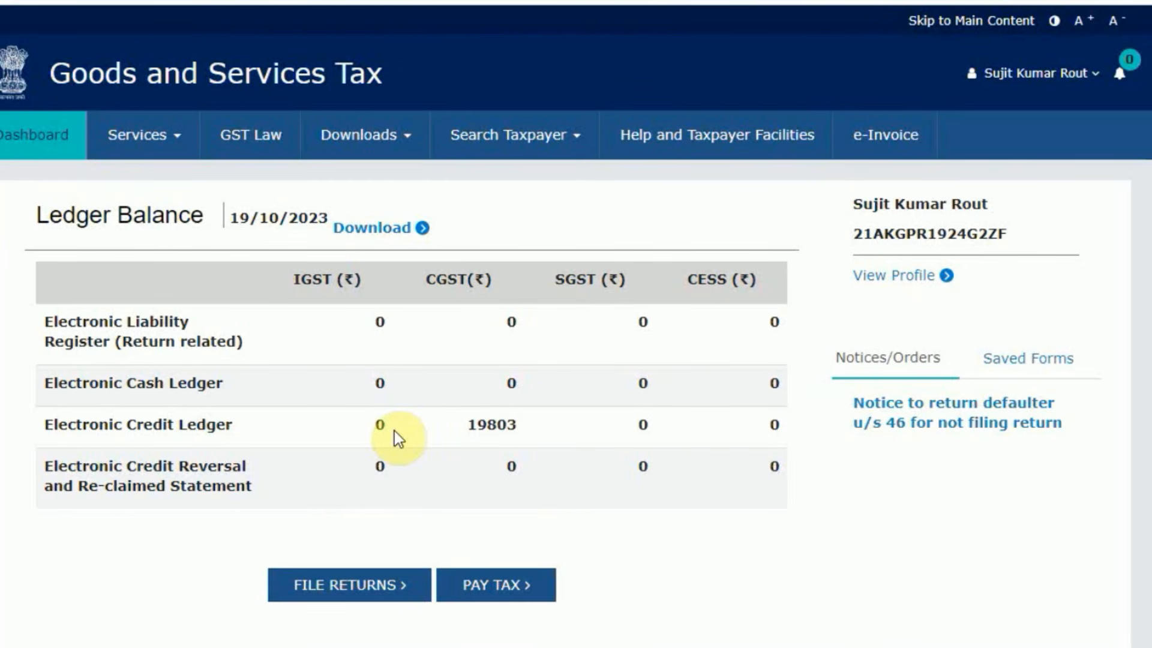
pyautogui.moveTo(378, 431); pyautogui.dragTo(677, 465)
pyautogui.click(674, 459)
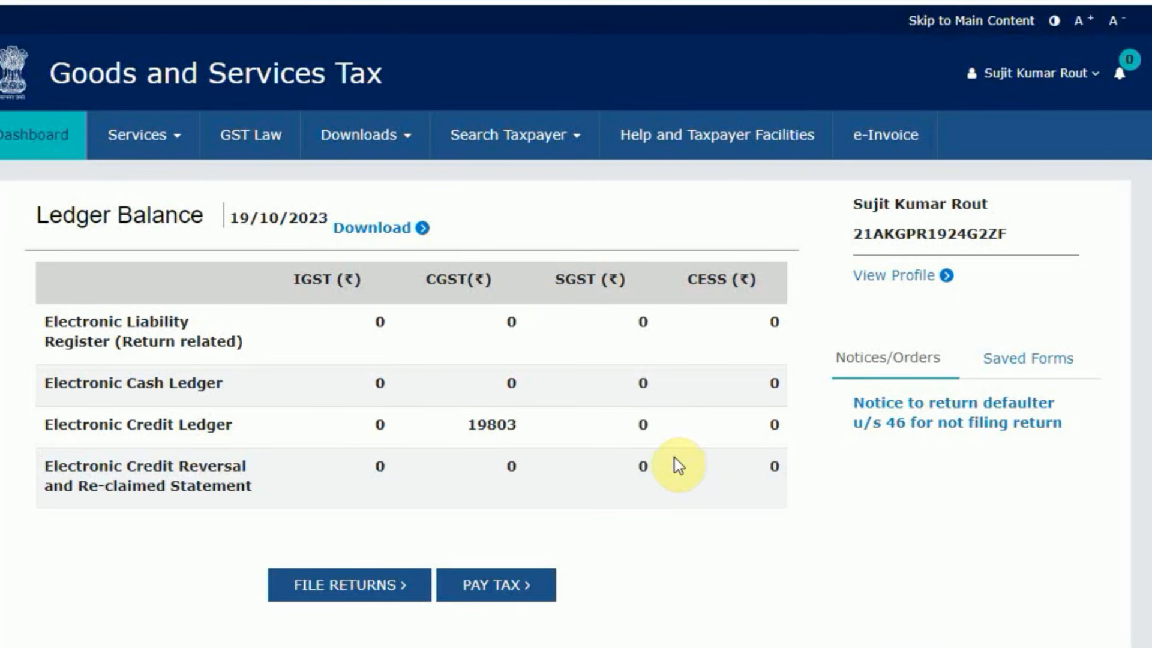